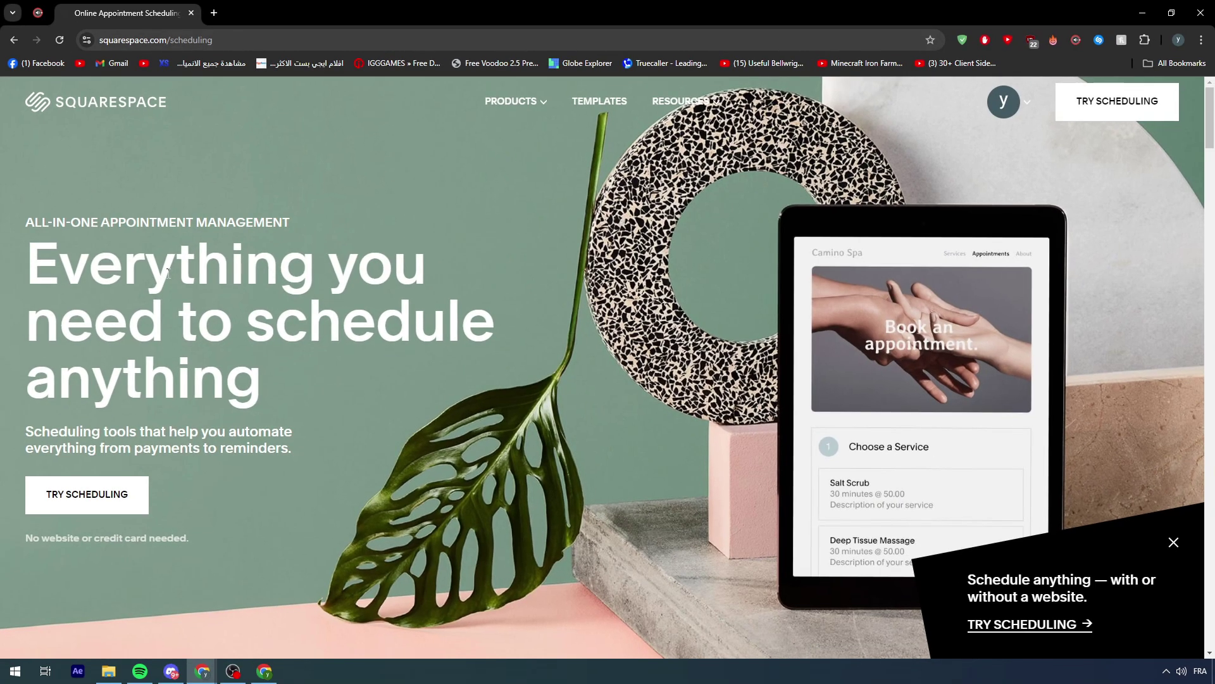
- Examine the scheduling product page's feature sections on availability, organization, saving time and getting paid
scroll(421, 391, down, 8)
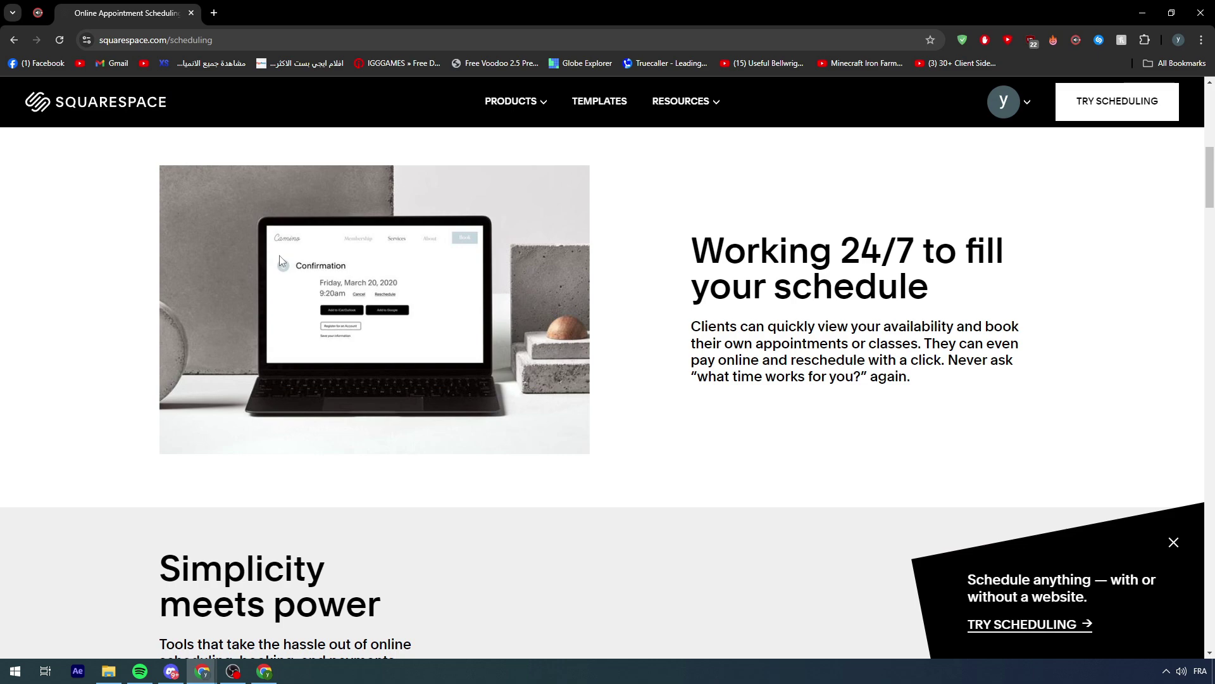
scroll(281, 260, down, 12)
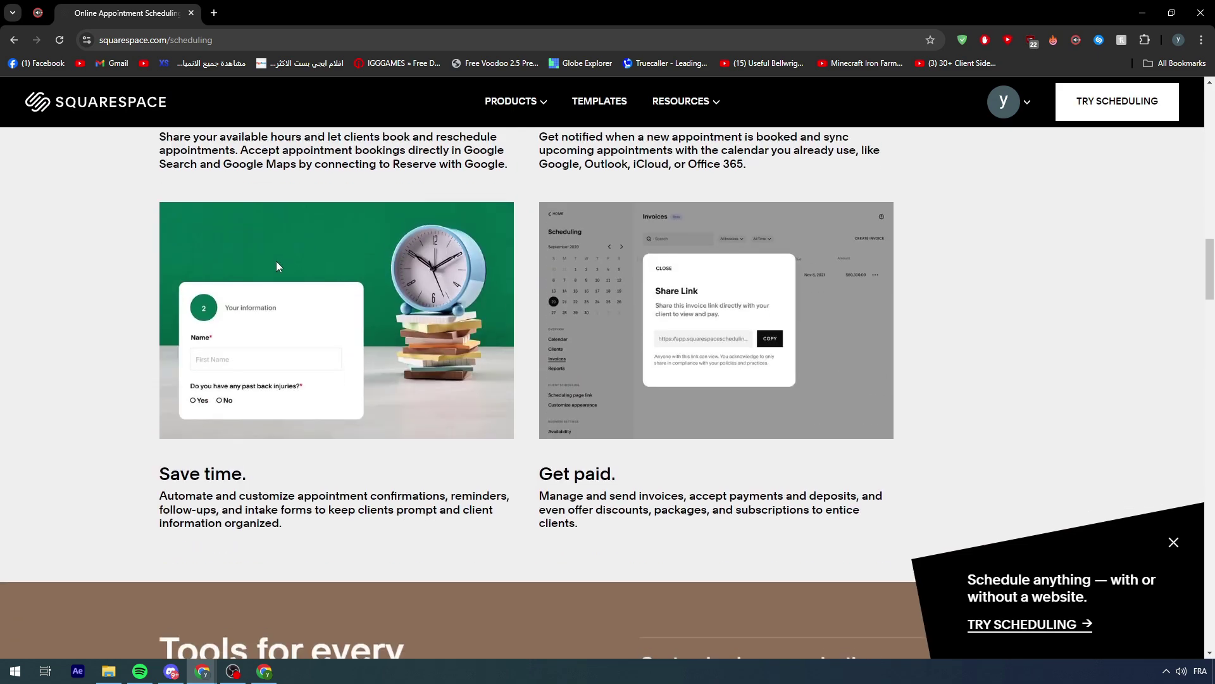
scroll(276, 260, up, 12)
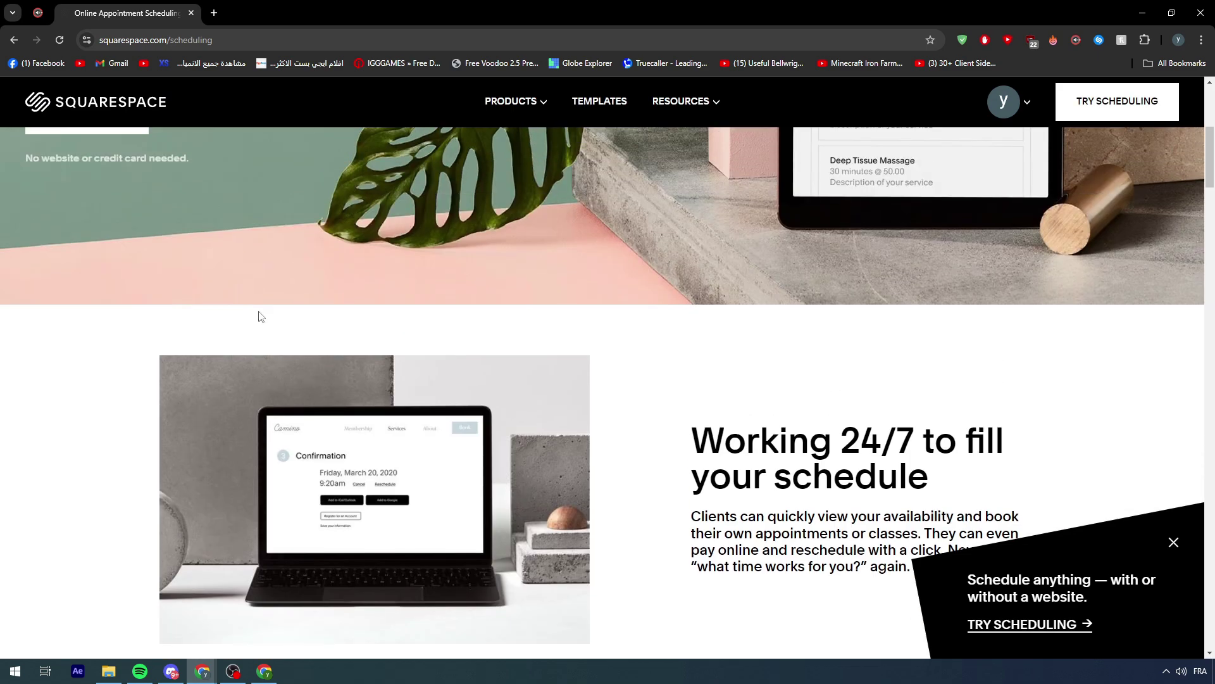
scroll(260, 313, down, 7)
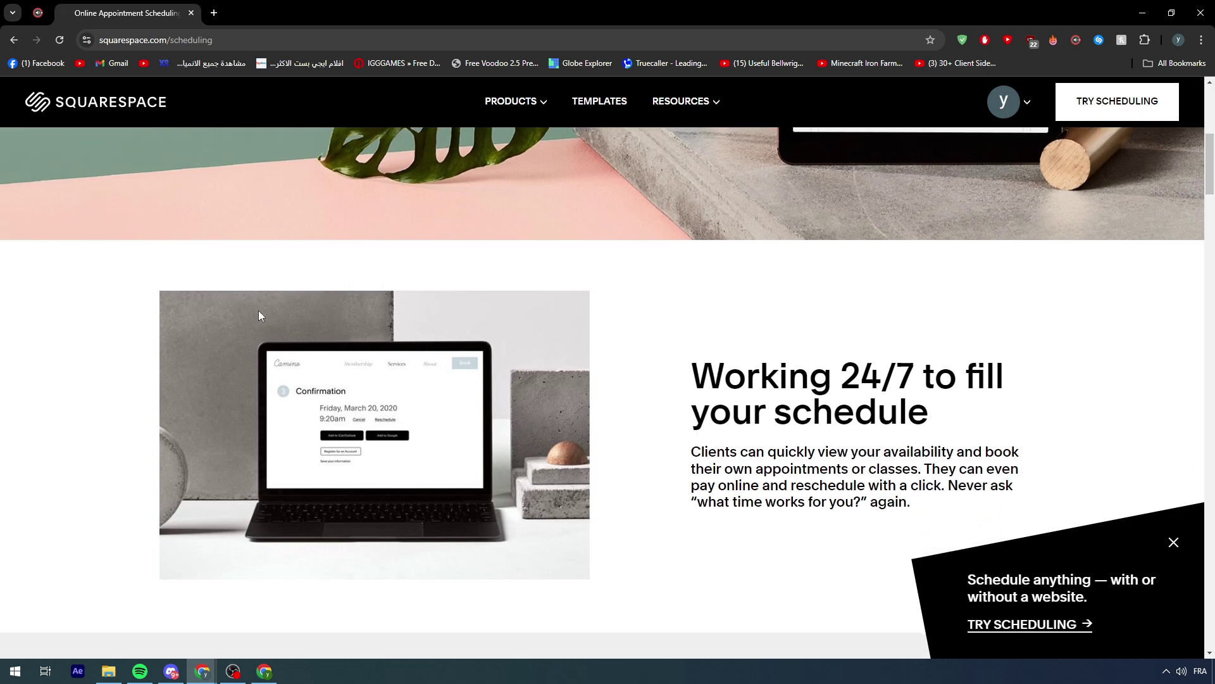
scroll(190, 301, down, 3)
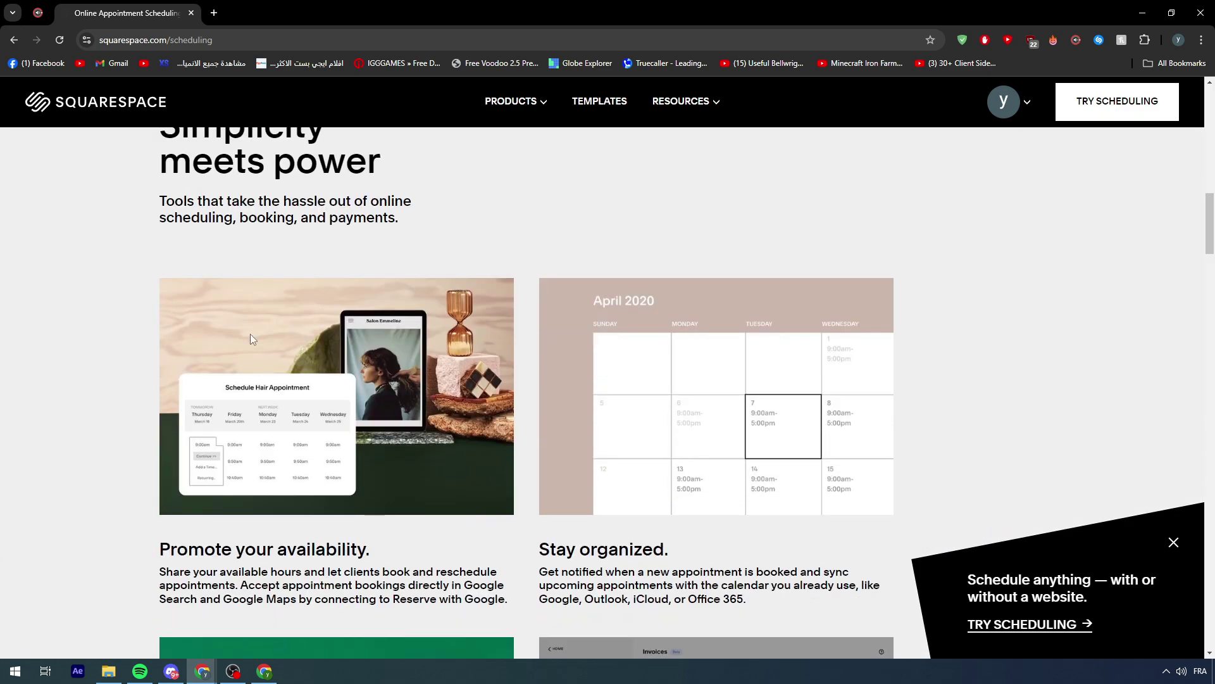
scroll(280, 305, up, 3)
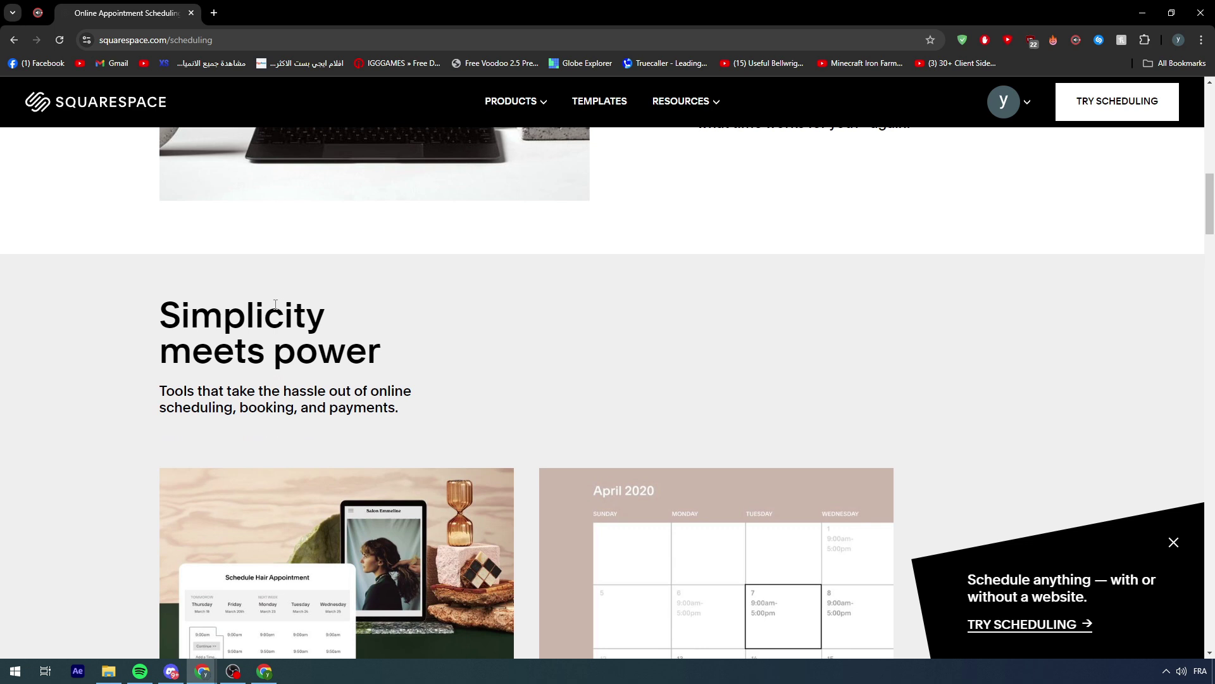
scroll(268, 303, down, 1)
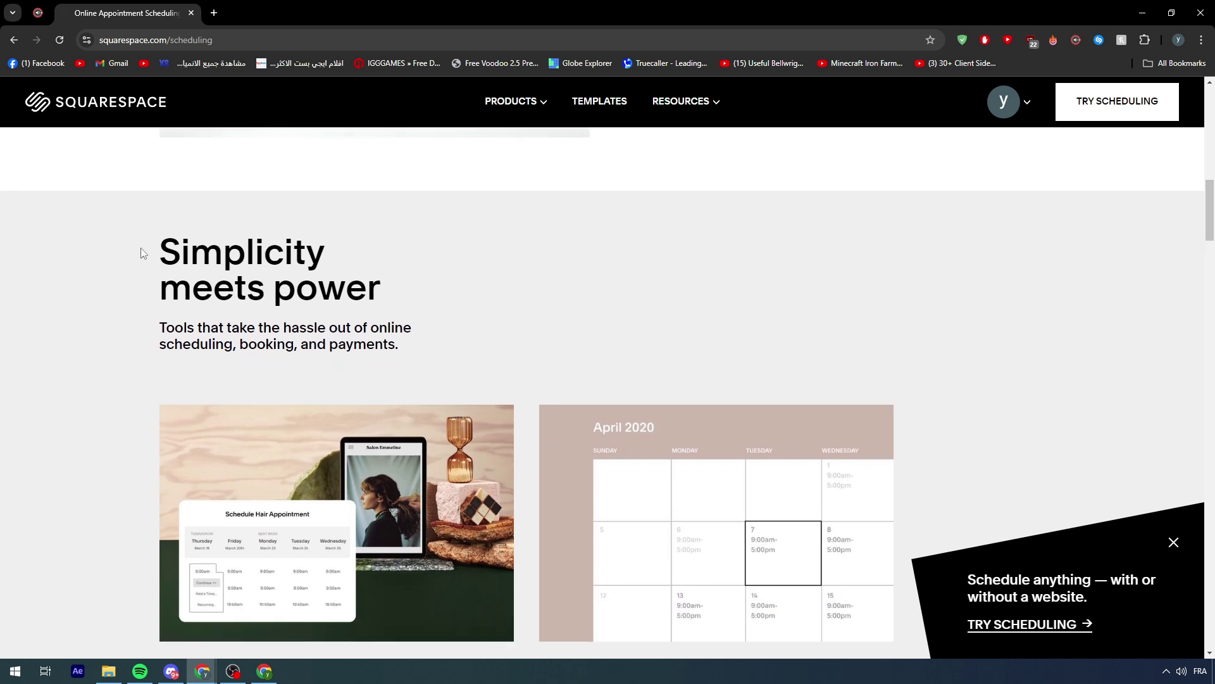
drag(145, 251, 405, 302)
click(389, 306)
drag(161, 327, 265, 327)
click(278, 339)
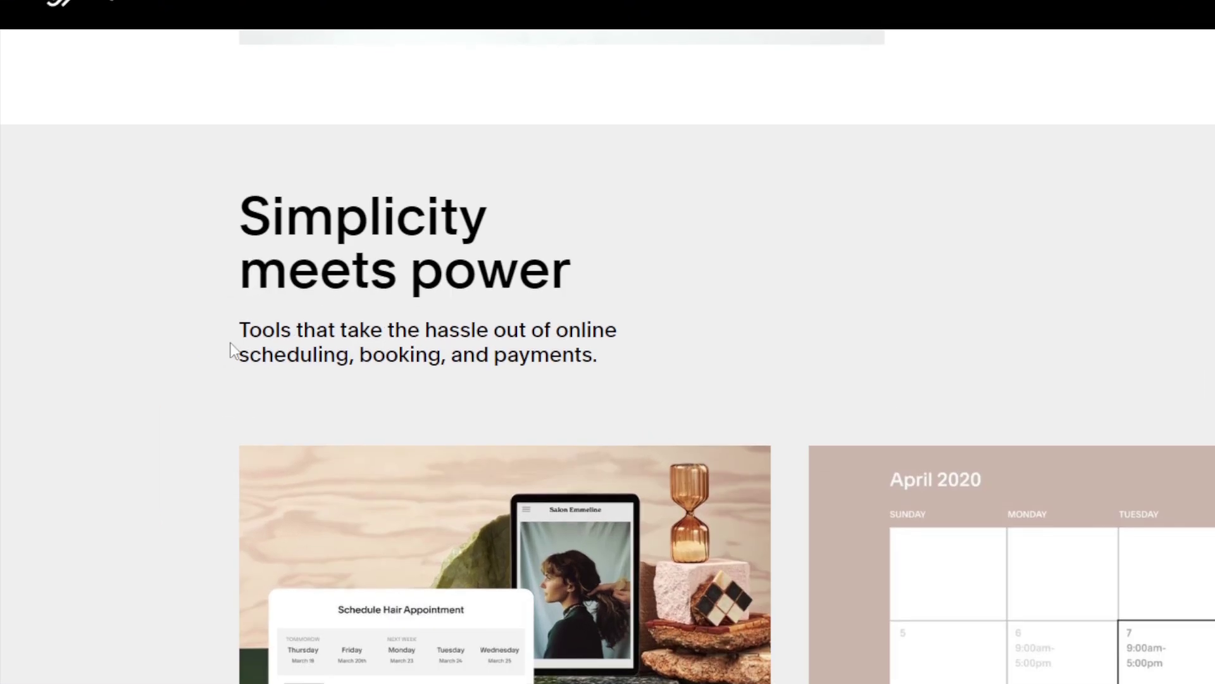
scroll(256, 351, down, 3)
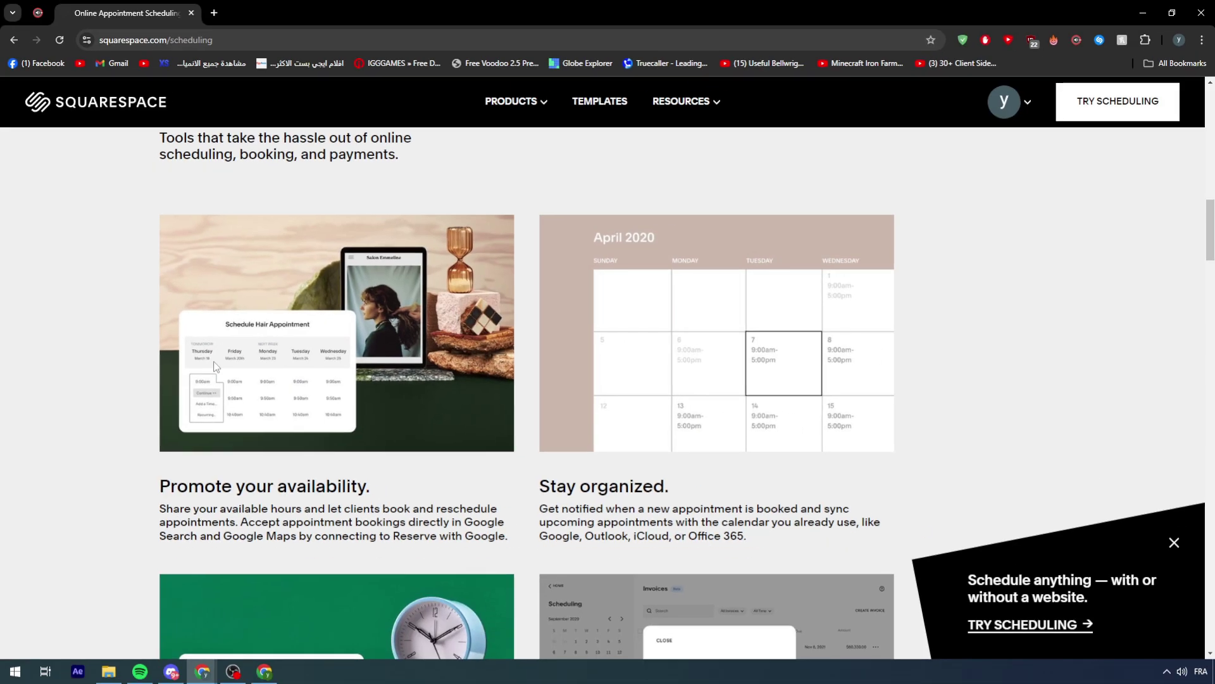
scroll(323, 418, down, 1)
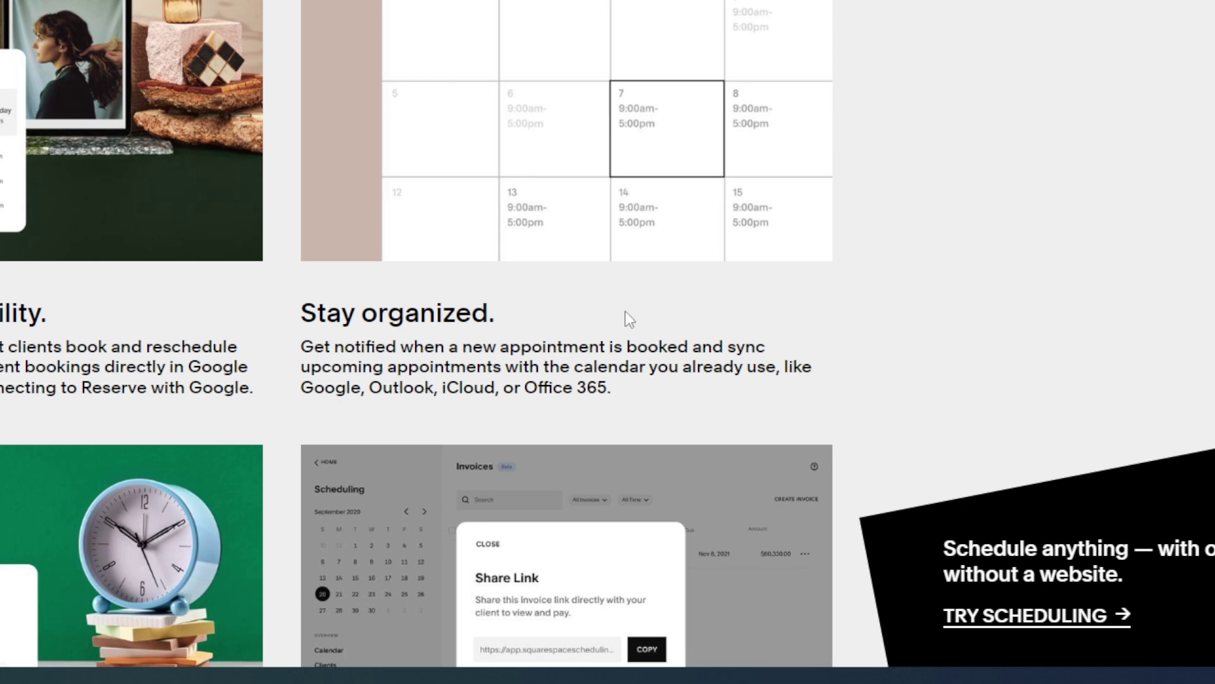
scroll(234, 300, down, 5)
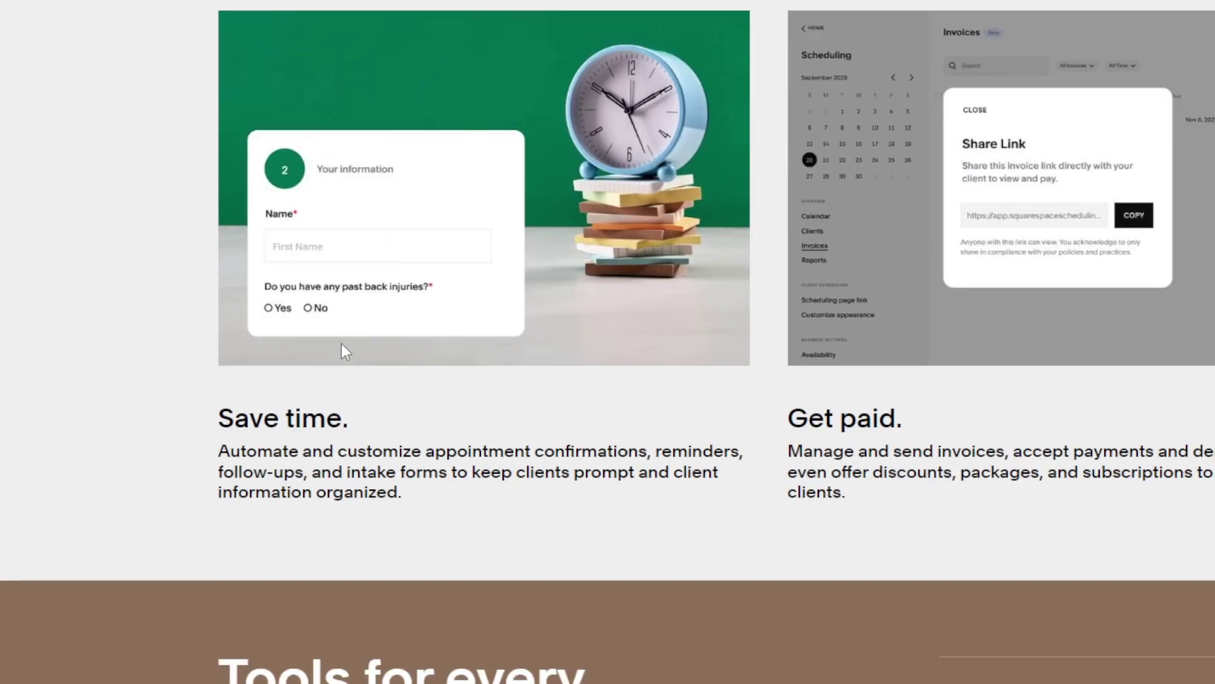
scroll(340, 343, down, 2)
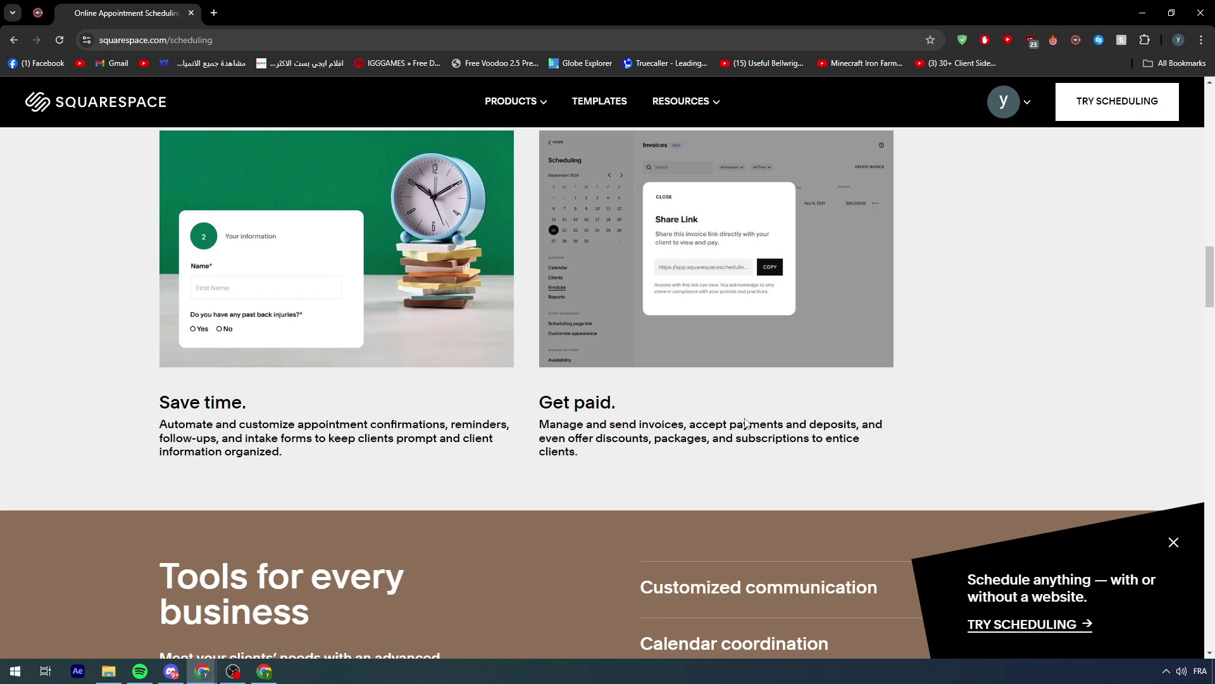
scroll(947, 371, up, 20)
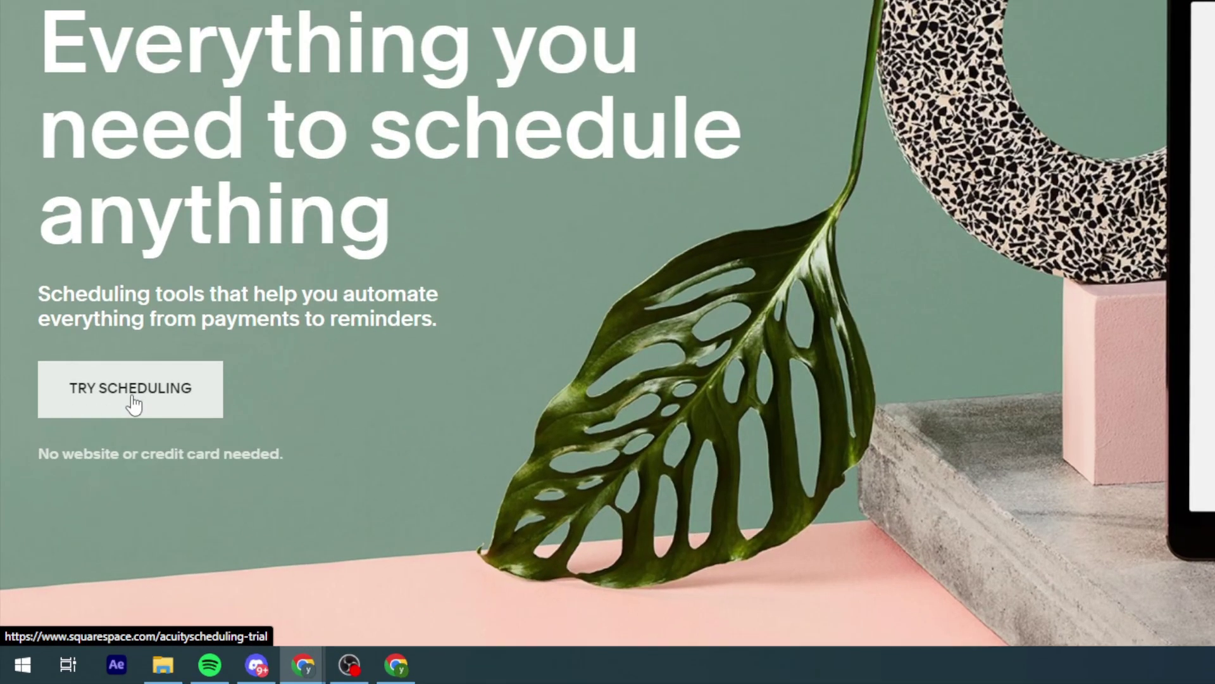
- Start an Acuity Scheduling trial attached to the existing Squarespace website named test
click(133, 402)
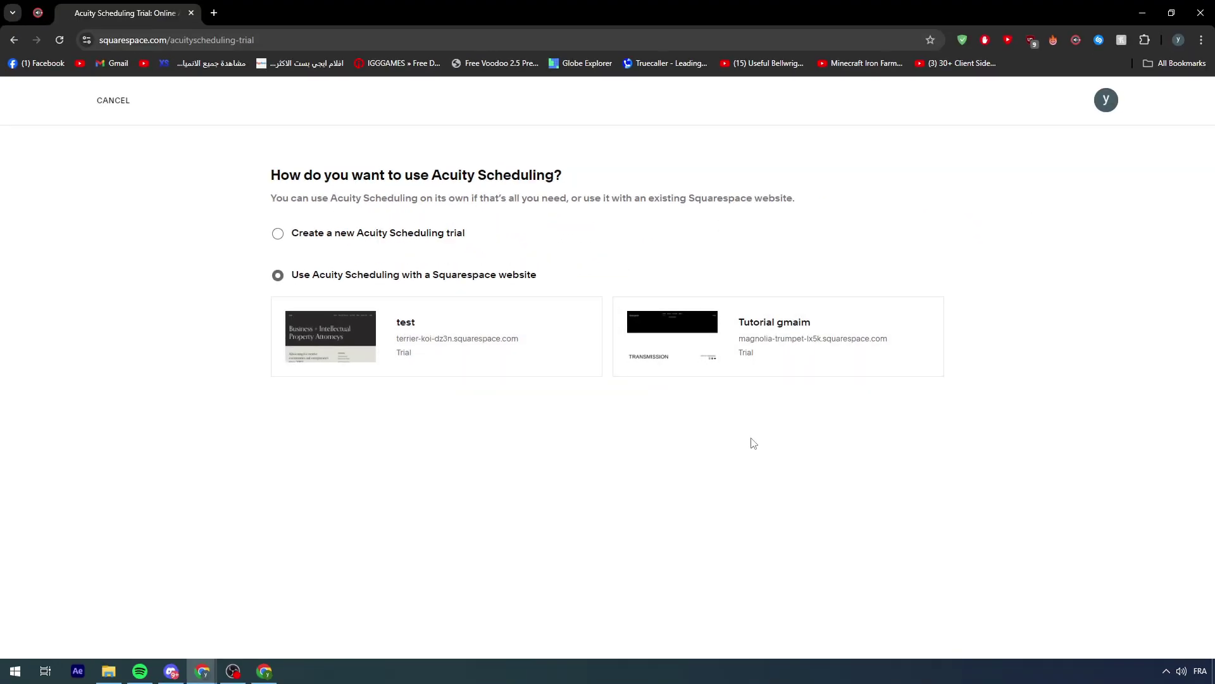
click(402, 320)
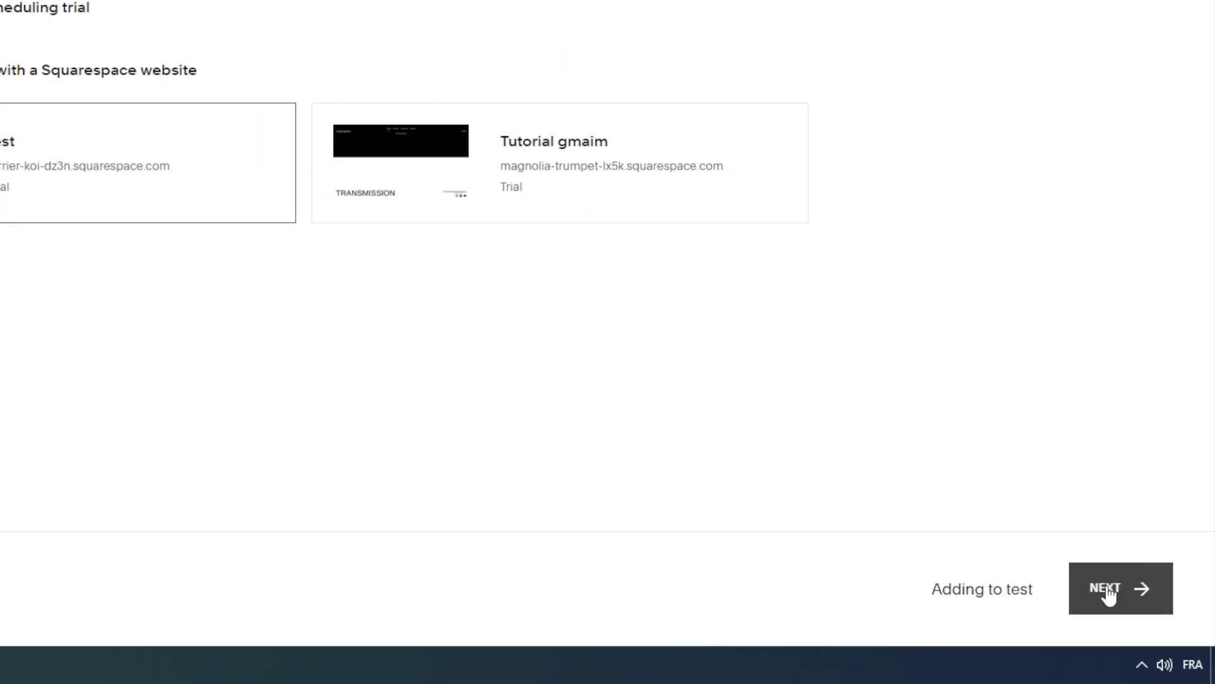
click(1108, 589)
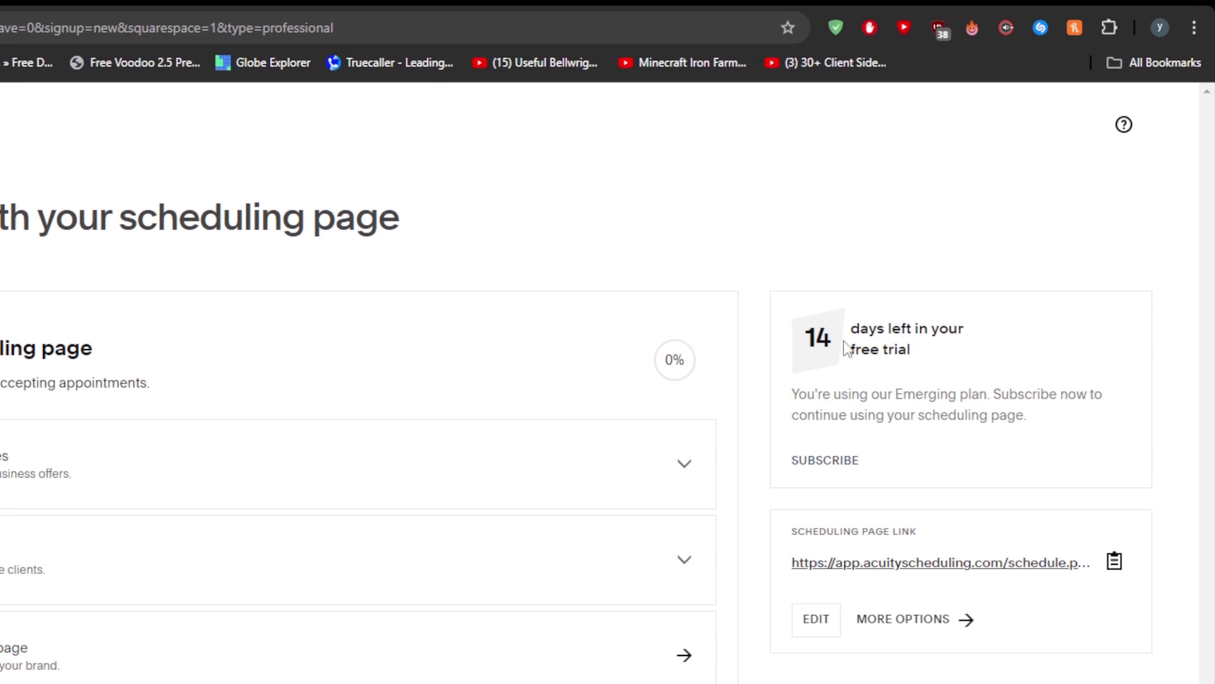
drag(842, 338, 805, 342)
click(802, 345)
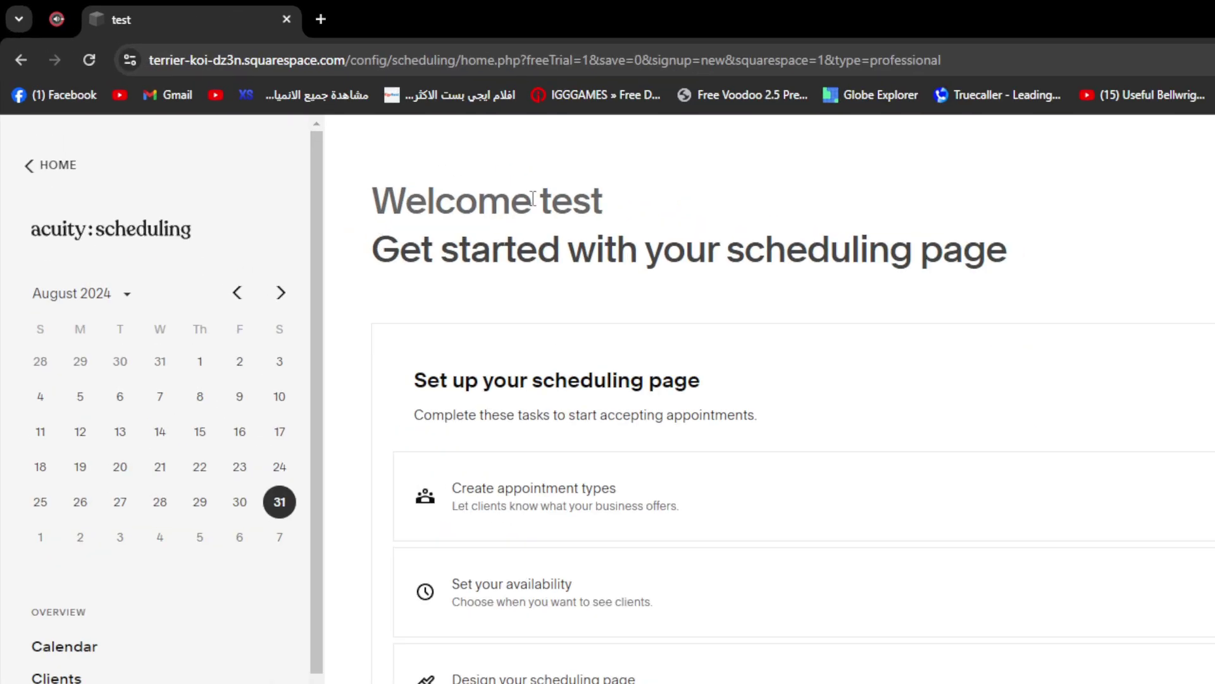
drag(354, 131, 422, 134)
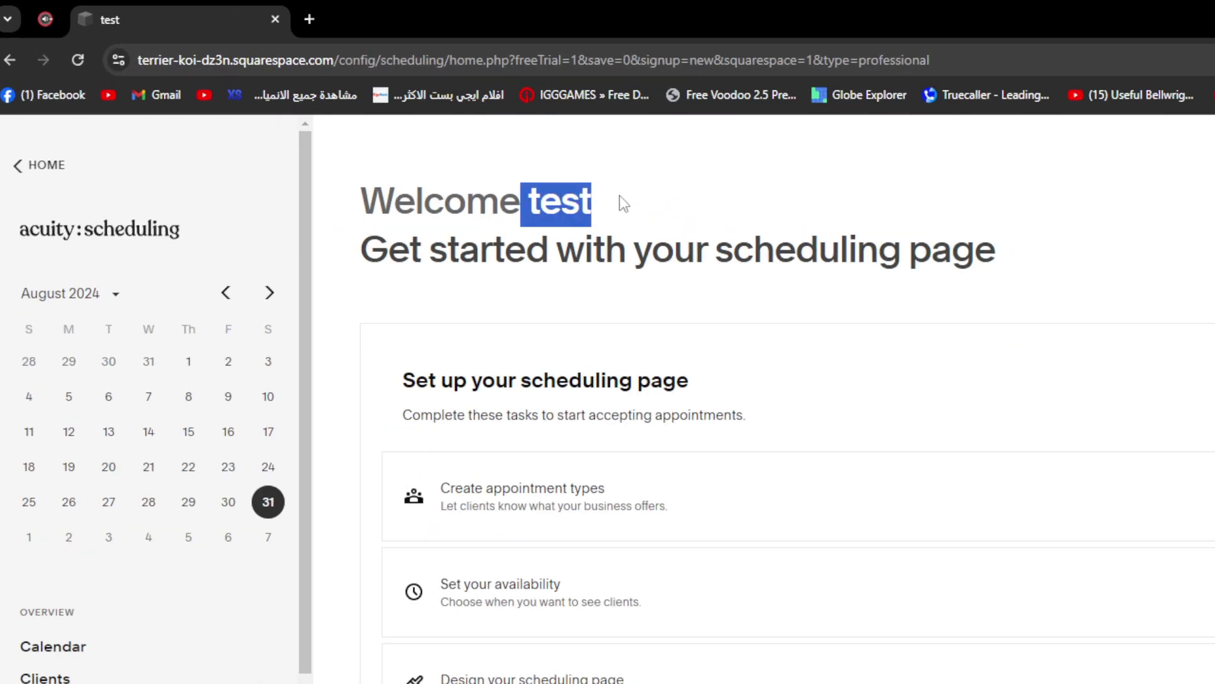
click(619, 201)
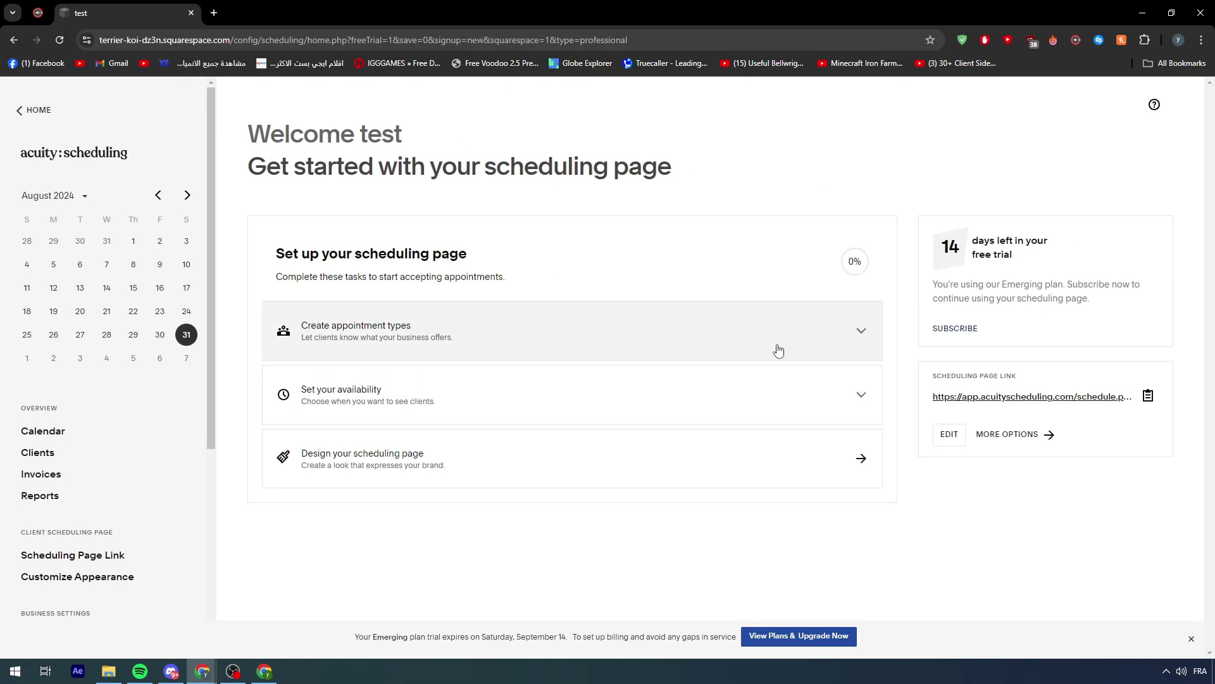
- Create a Personal (1:1) appointment type named Consultation with a 30-minute duration and a price of $100
click(861, 331)
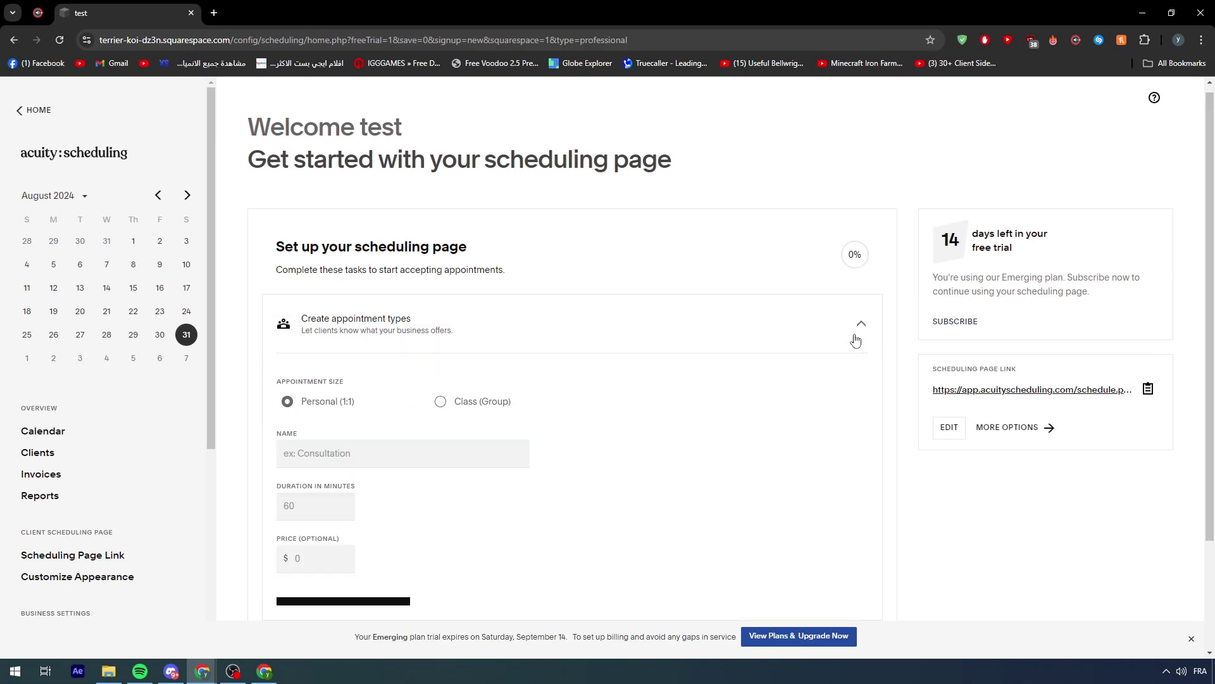
scroll(855, 339, down, 2)
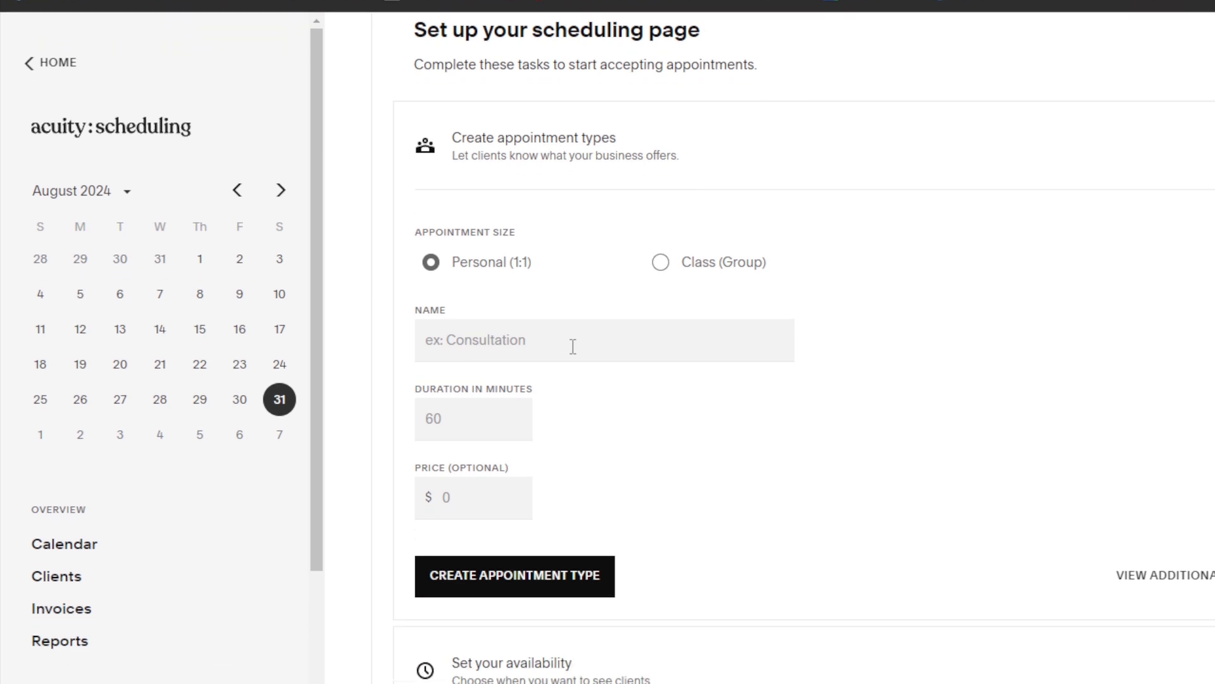
click(573, 347)
text(Consu)
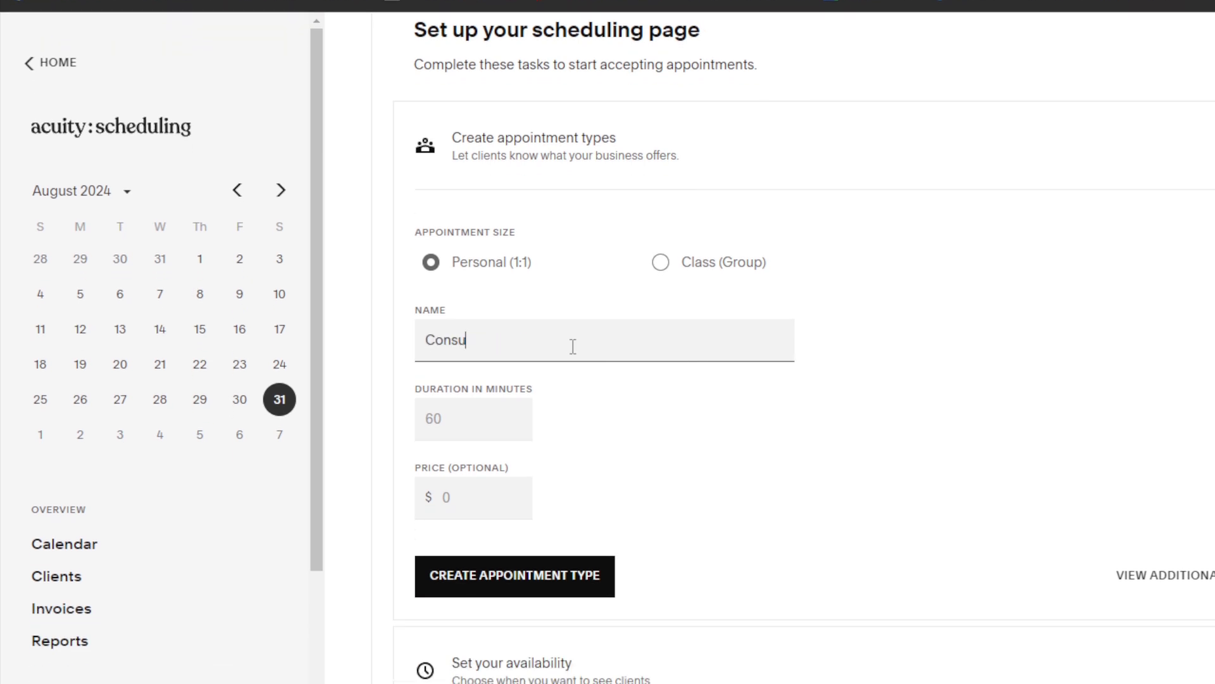
text(ltation)
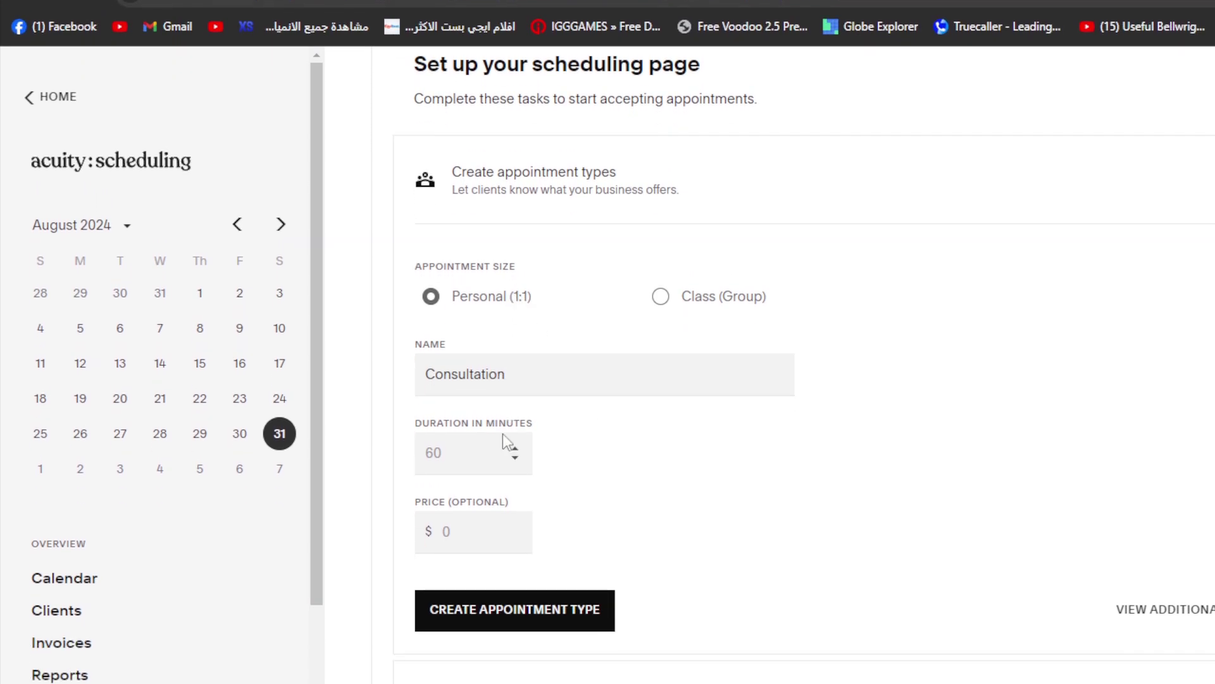
click(503, 450)
text(30)
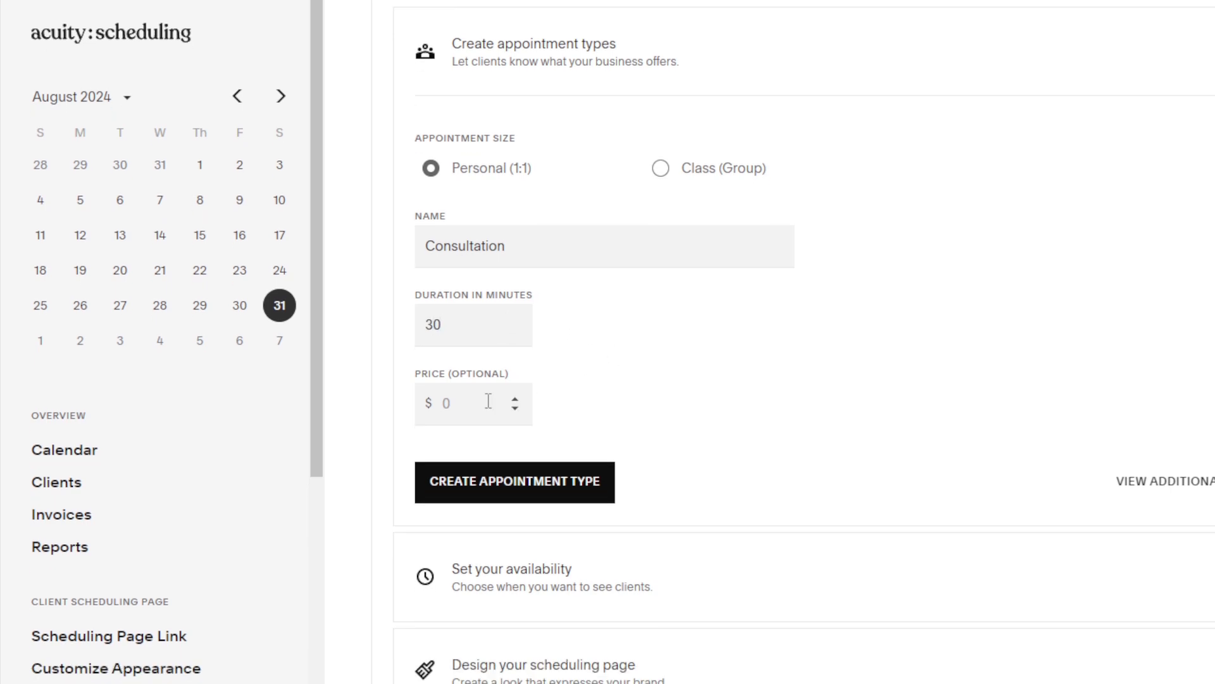
click(473, 426)
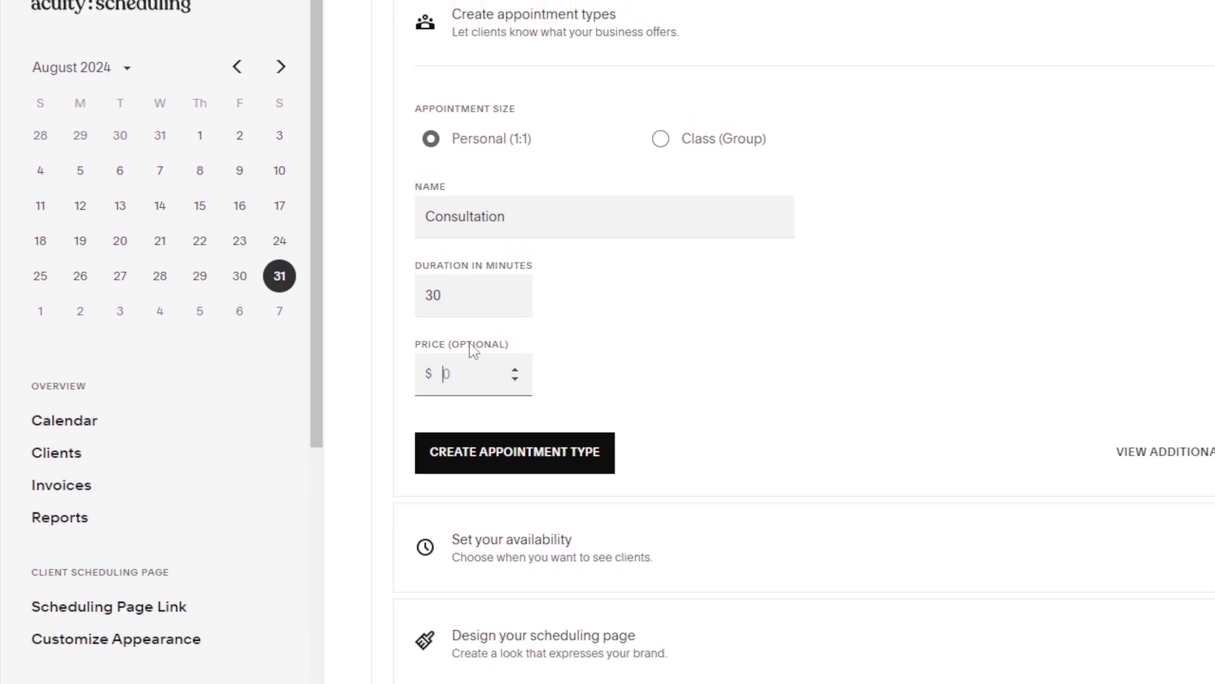
text(100)
click(684, 361)
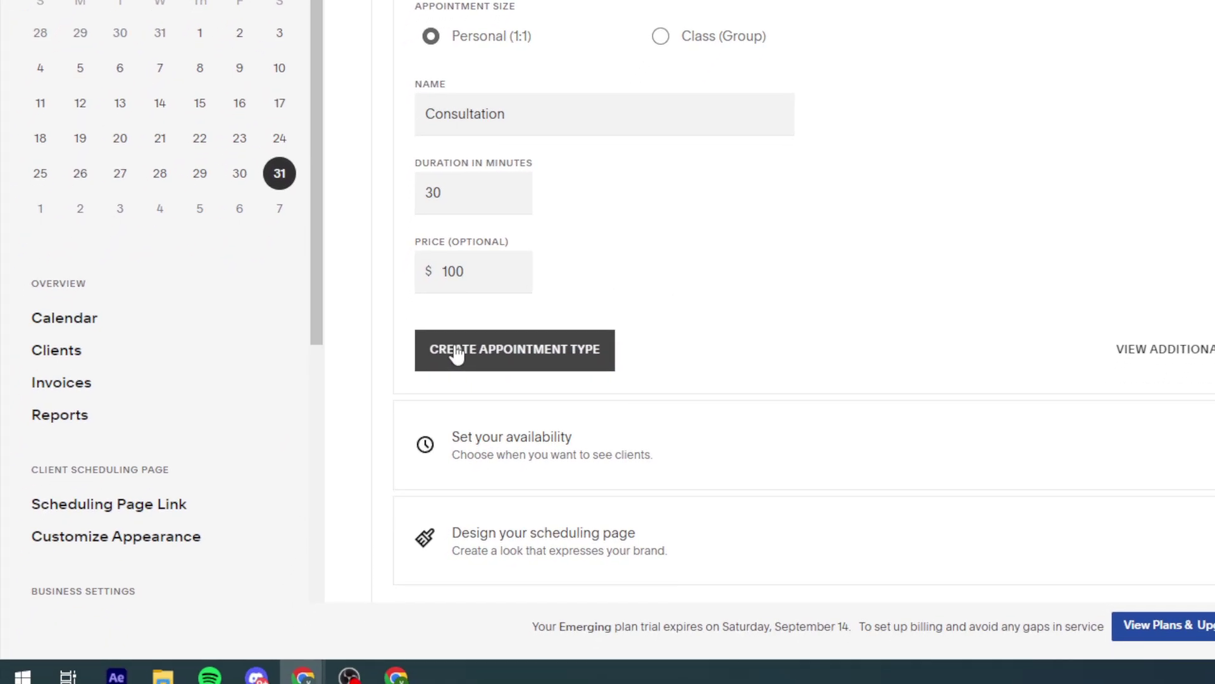
click(455, 350)
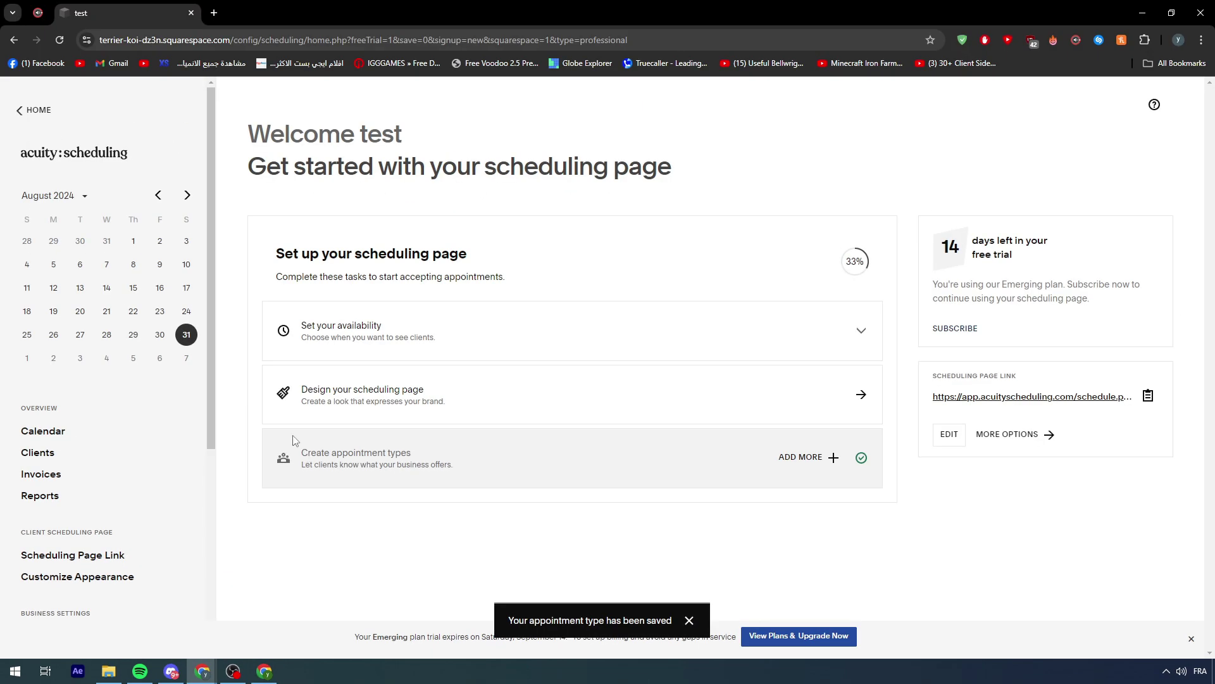
- View the additional settings for appointment types, then return to the scheduling setup page
click(436, 461)
scroll(570, 481, down, 3)
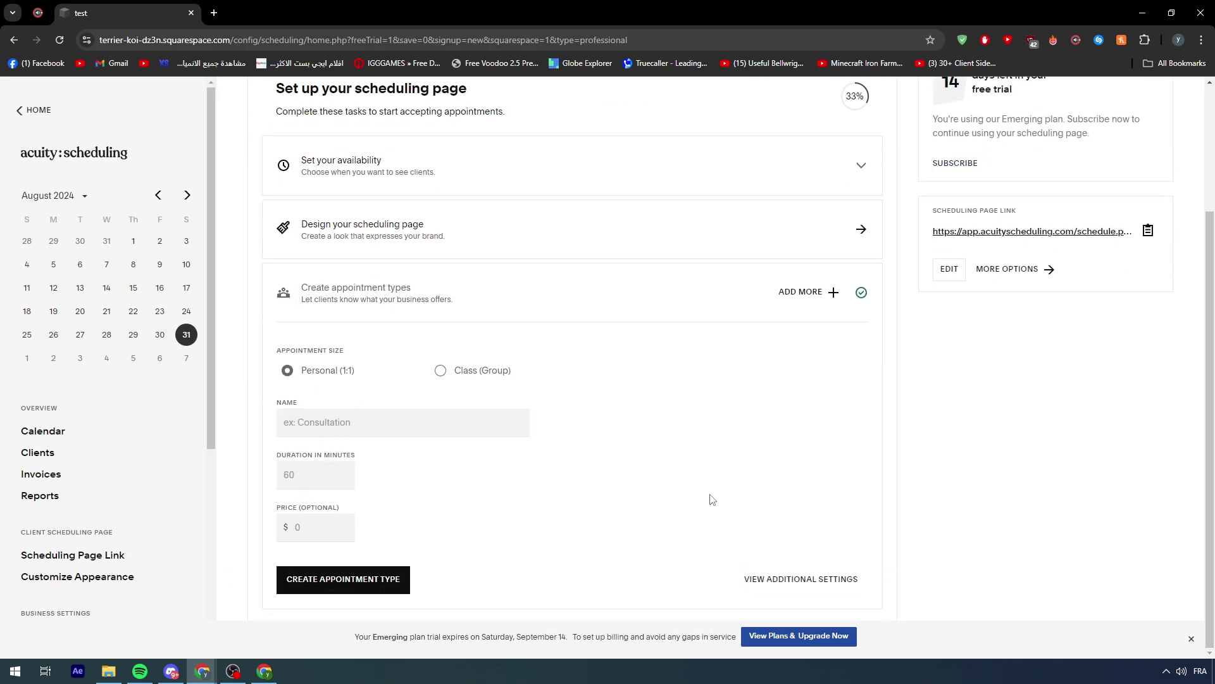
click(796, 582)
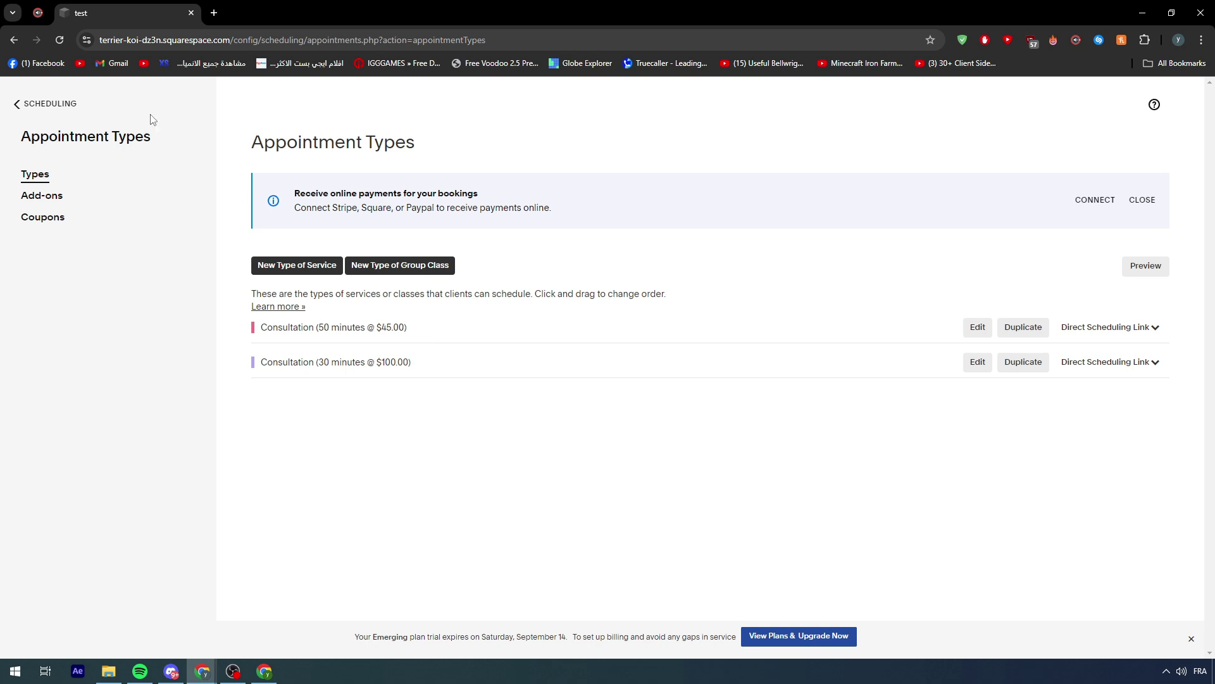
click(13, 40)
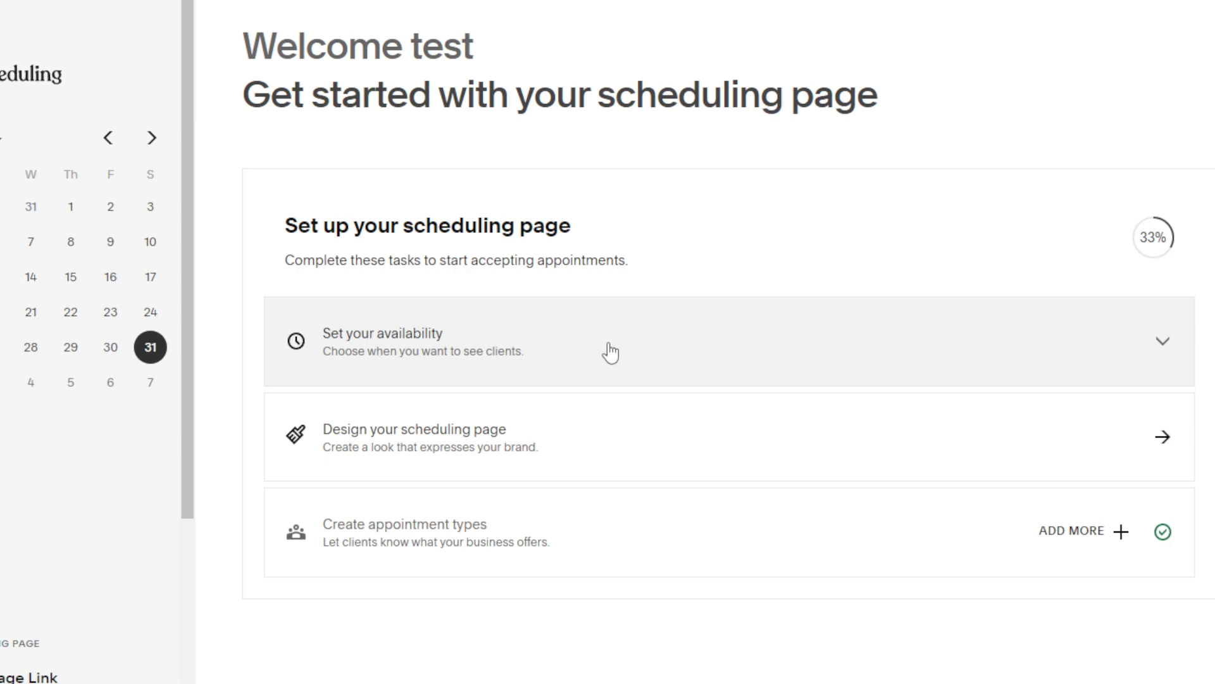
- Remove Saturday from the weekly availability and save the Monday to Friday hours of 9:00AM to 5:00PM
click(610, 352)
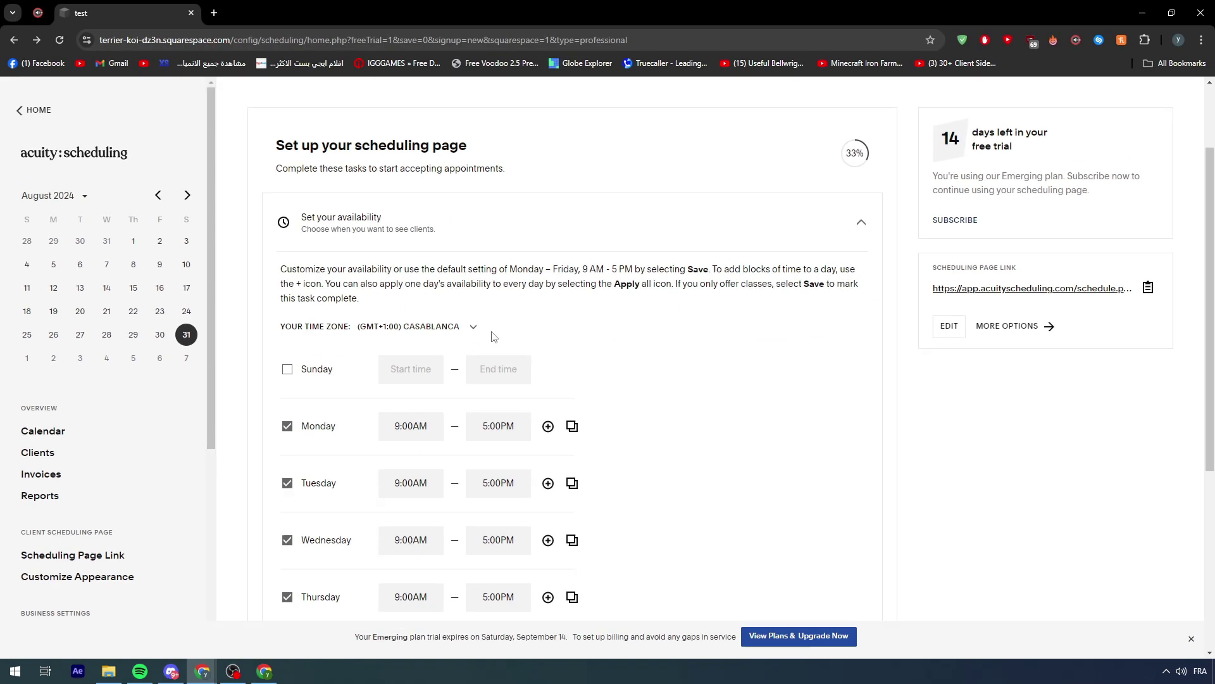
scroll(611, 351, down, 3)
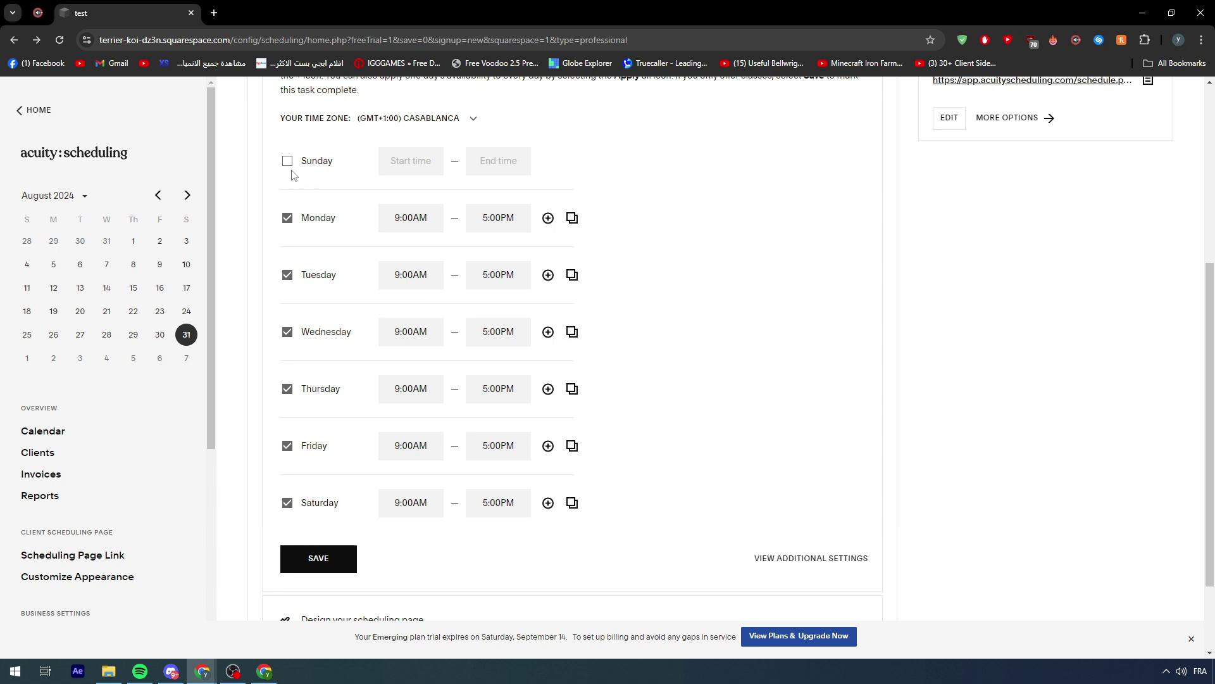
click(288, 504)
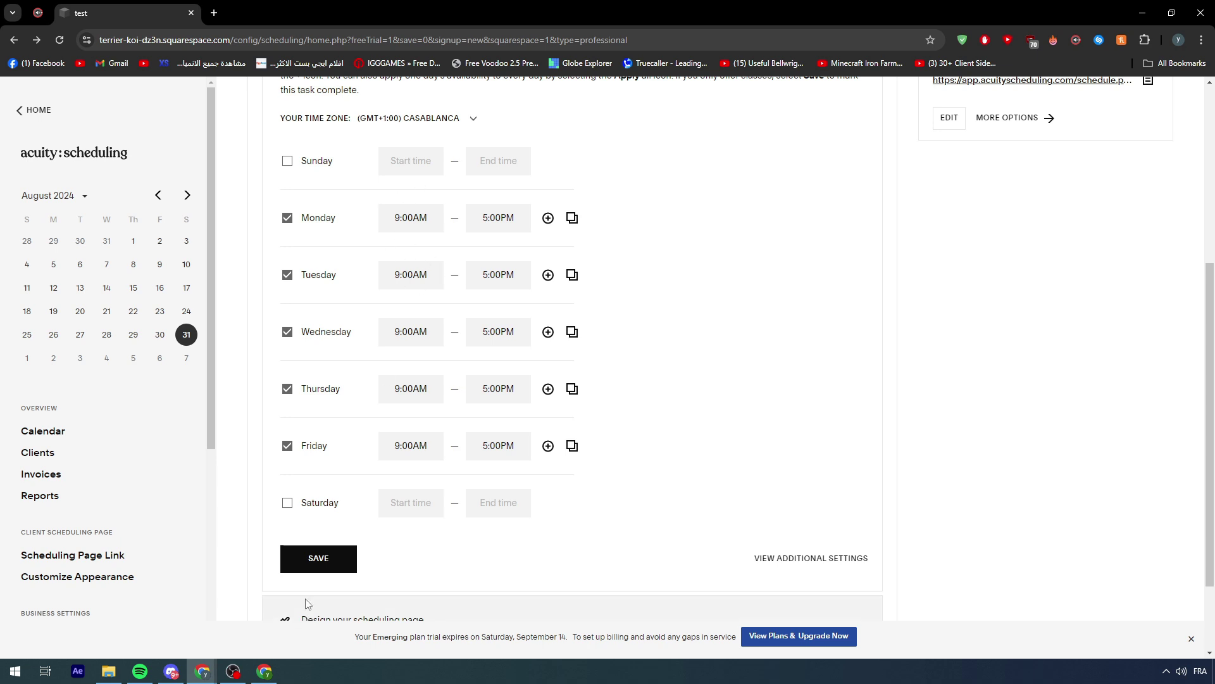
click(319, 568)
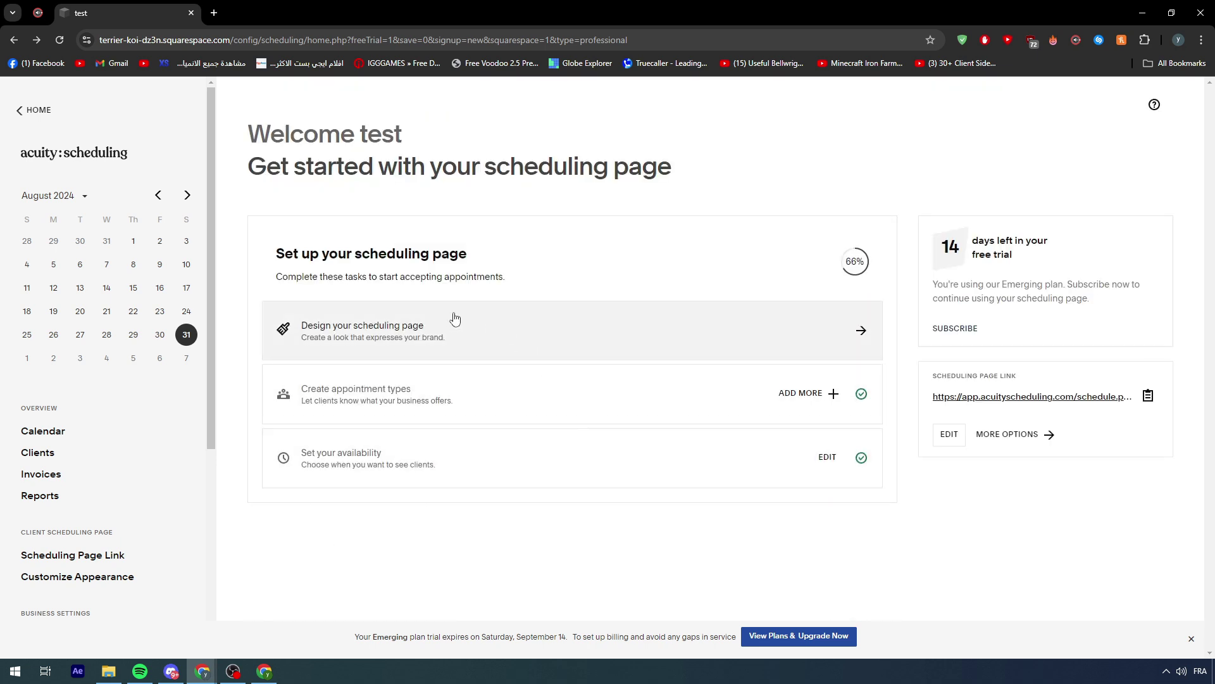
- Open the design settings for the scheduling page, try the Monthly template and switch back to the Daily template
click(495, 335)
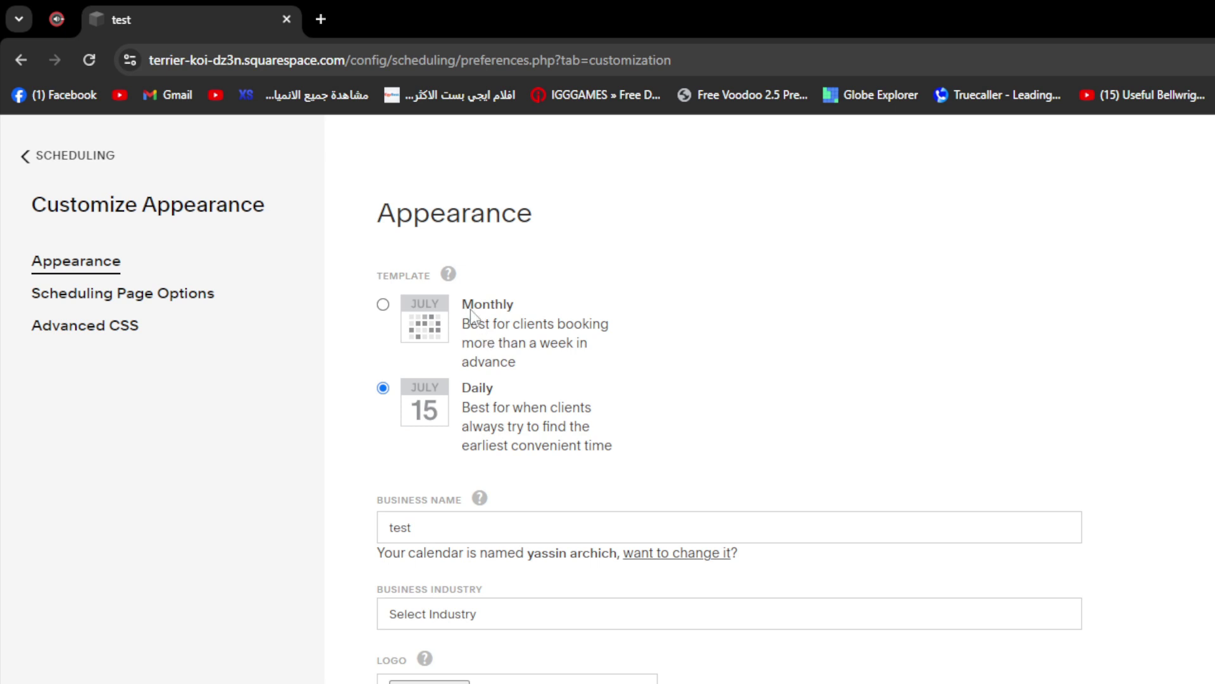
click(471, 311)
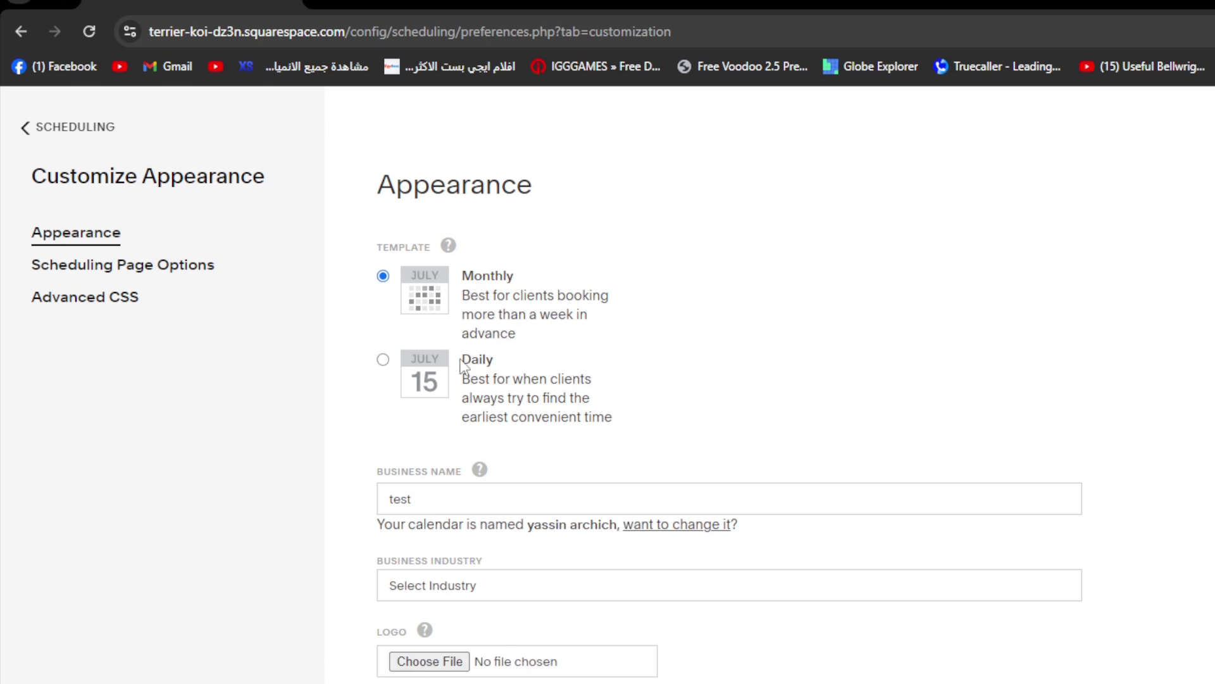
click(462, 364)
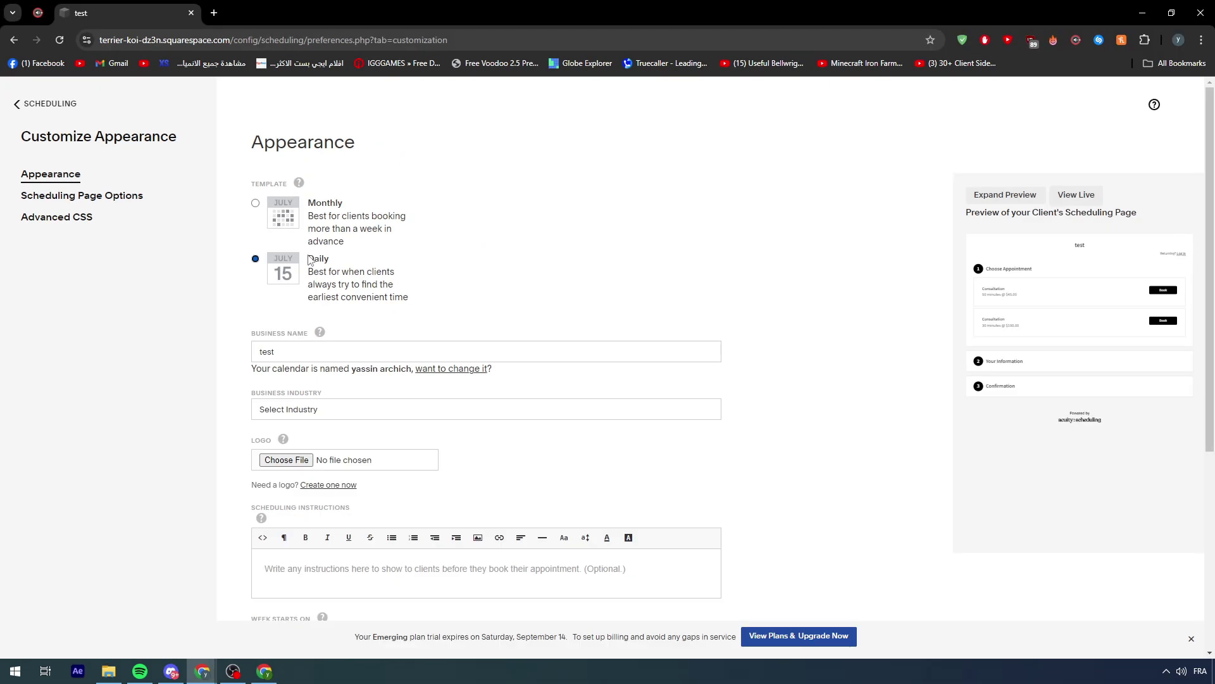
scroll(461, 350, down, 4)
scroll(461, 350, up, 3)
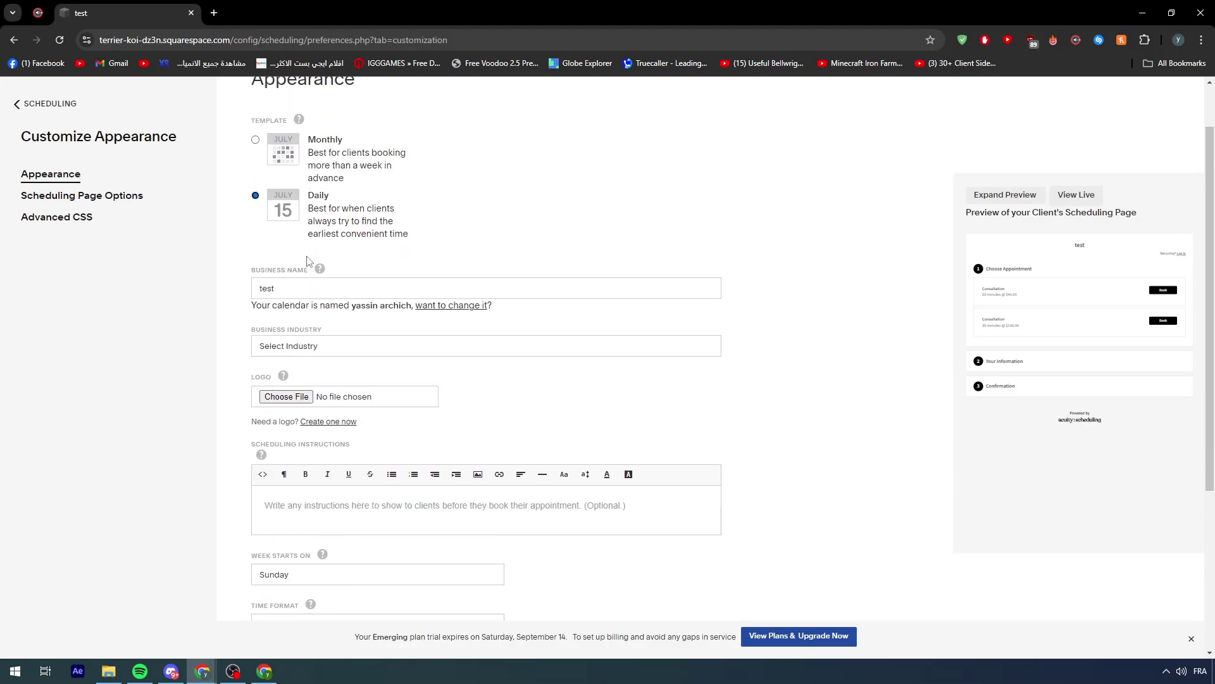
- Set the business name to Dentist and the business industry to Health Coaching
key(Tab)
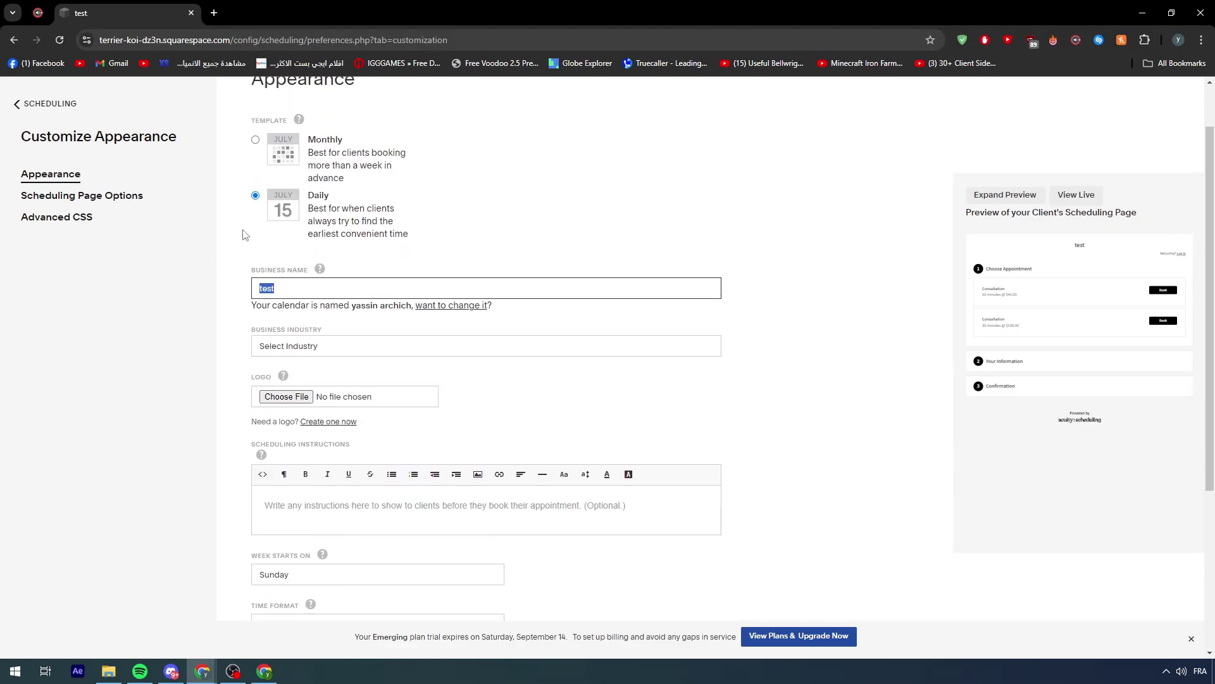
text(Dentist)
click(326, 346)
key(d)
key(Down)
key(Up)
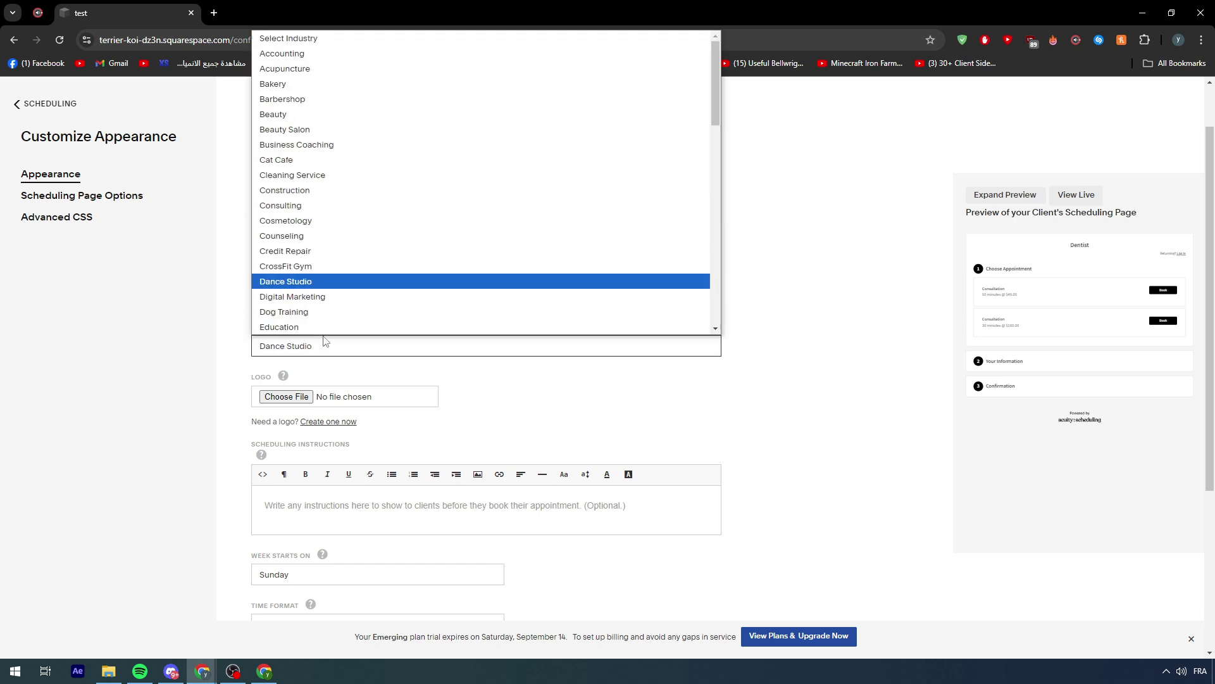
key(d)
key(d)
key(d)
key(d)
key(d)
key(d)
key(d)
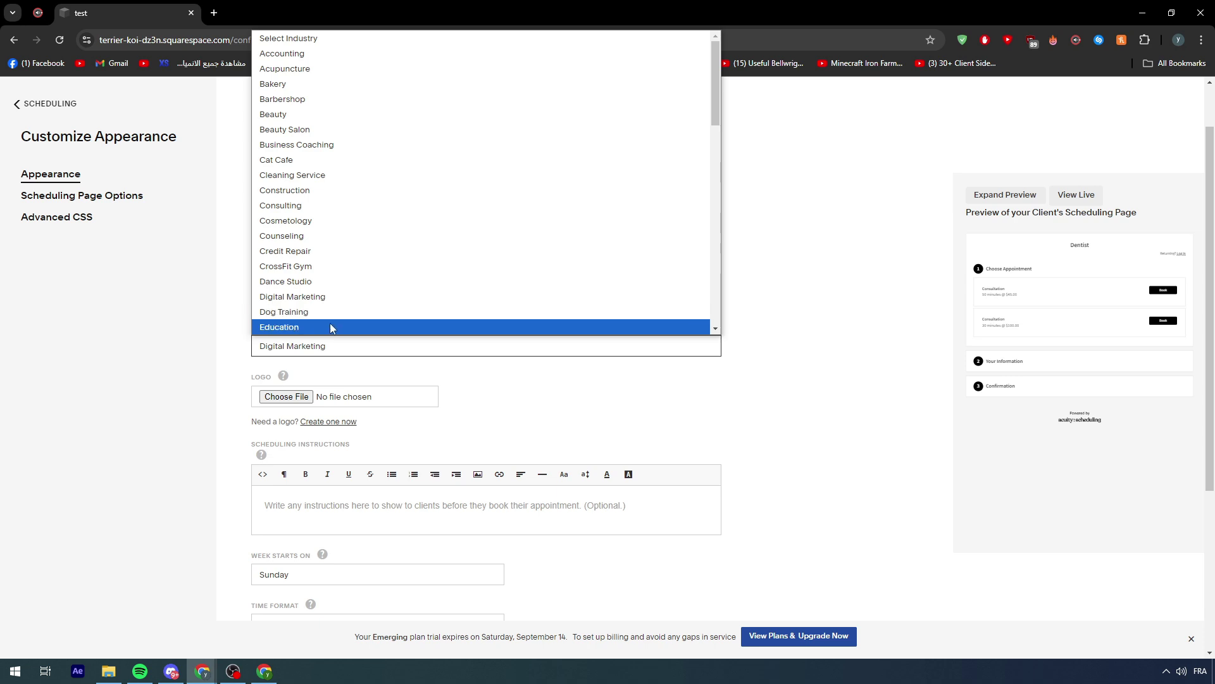
scroll(328, 310, down, 5)
scroll(324, 293, down, 5)
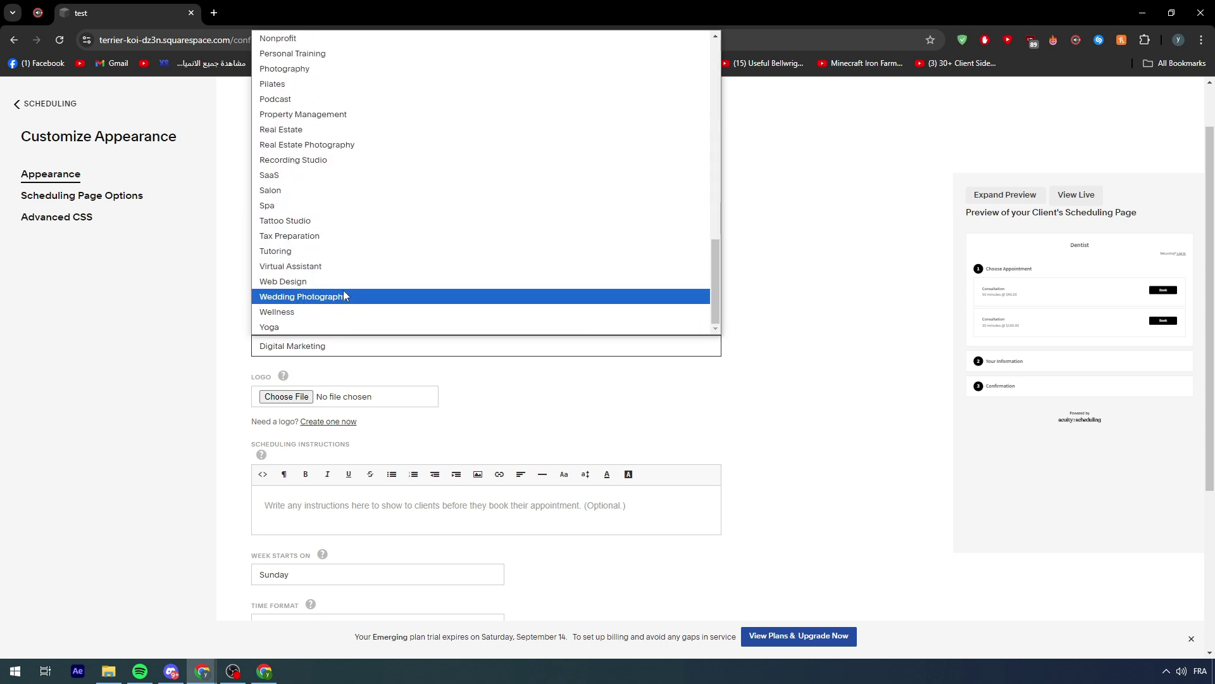
key(h)
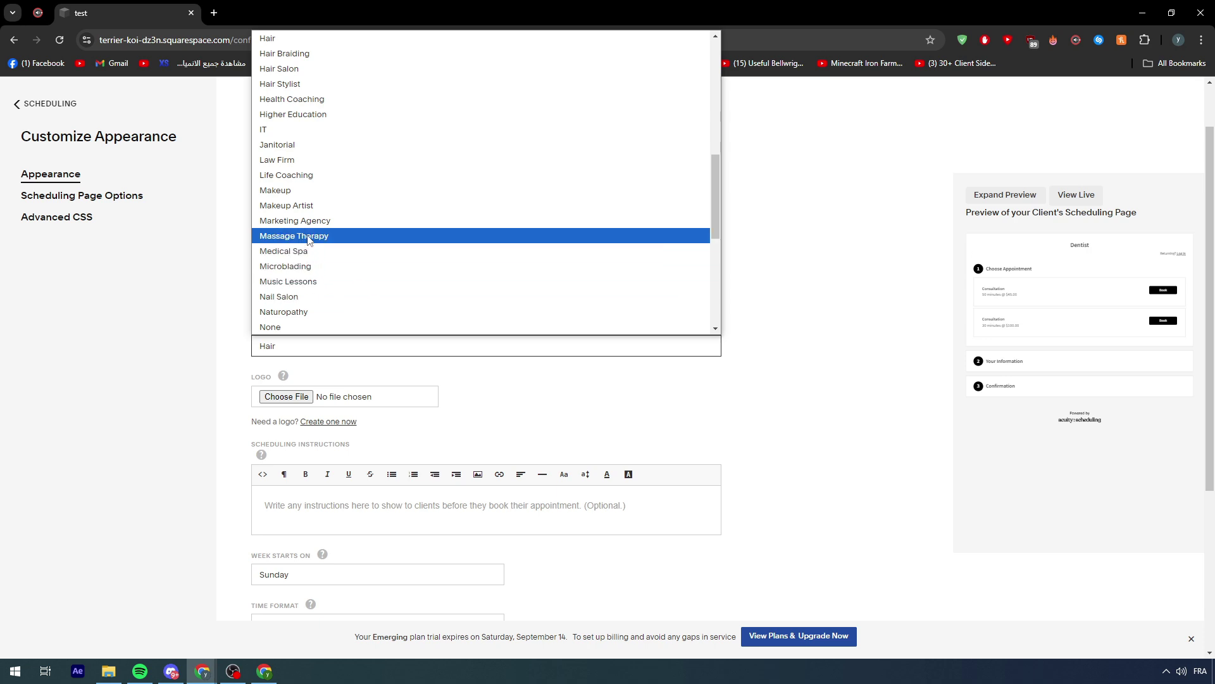
scroll(309, 229, up, 1)
scroll(310, 229, up, 2)
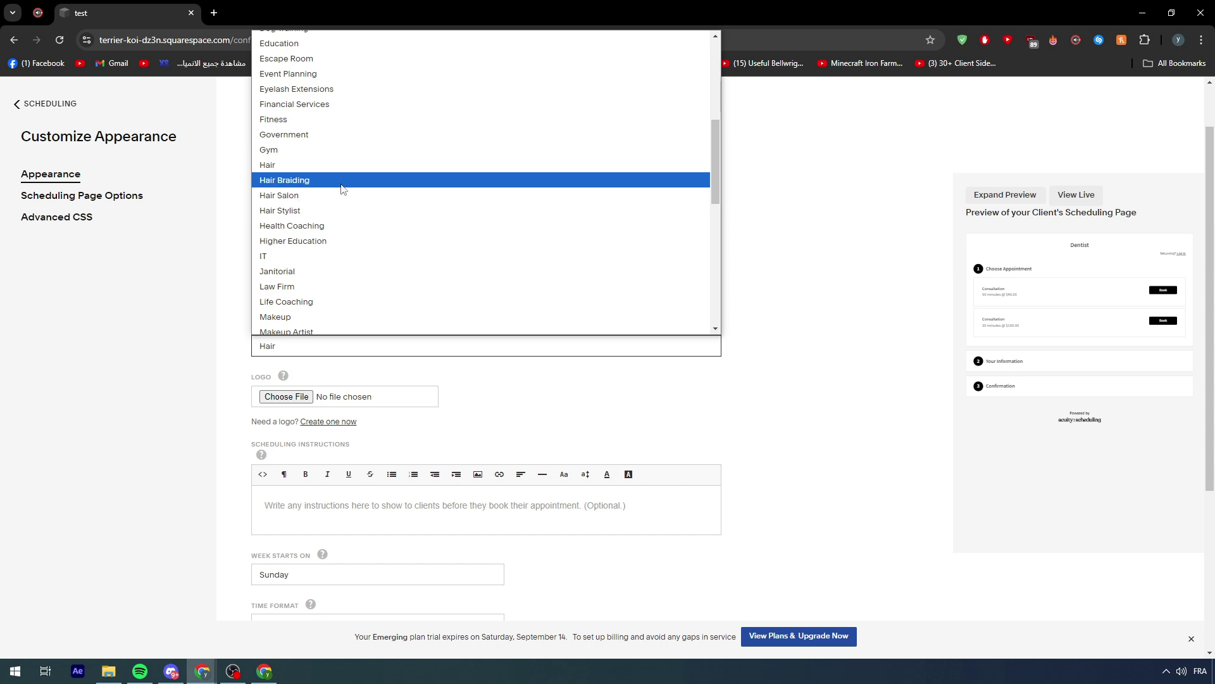
scroll(335, 149, up, 3)
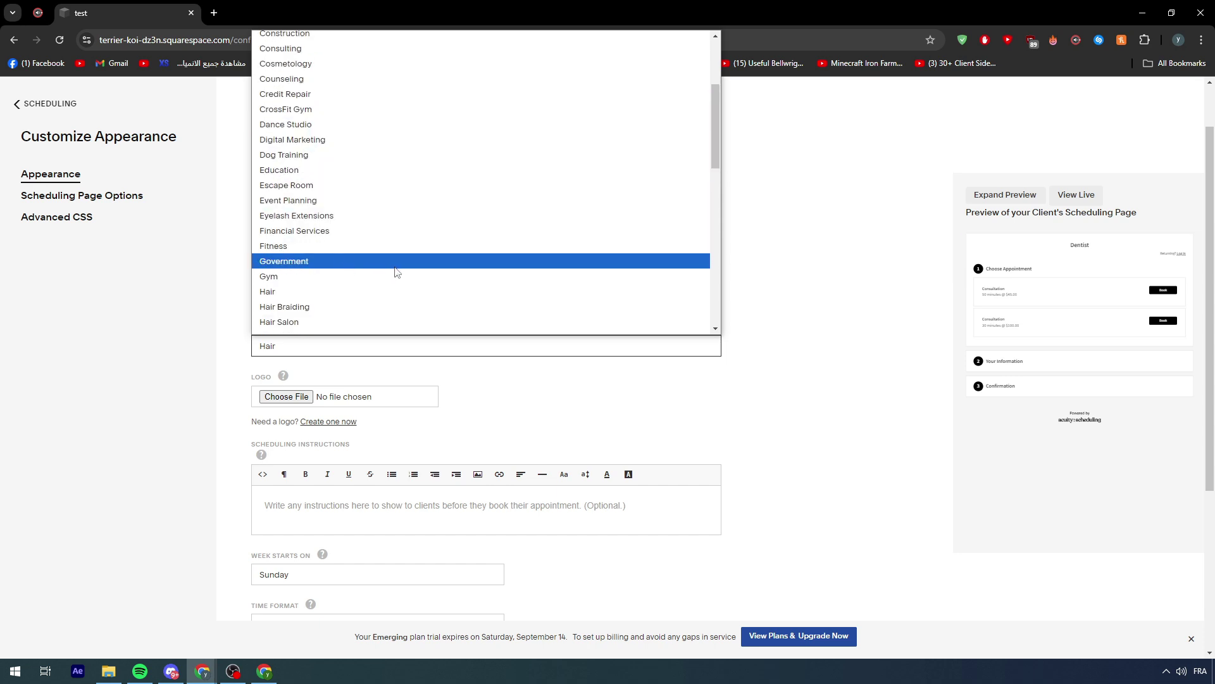
scroll(374, 248, up, 3)
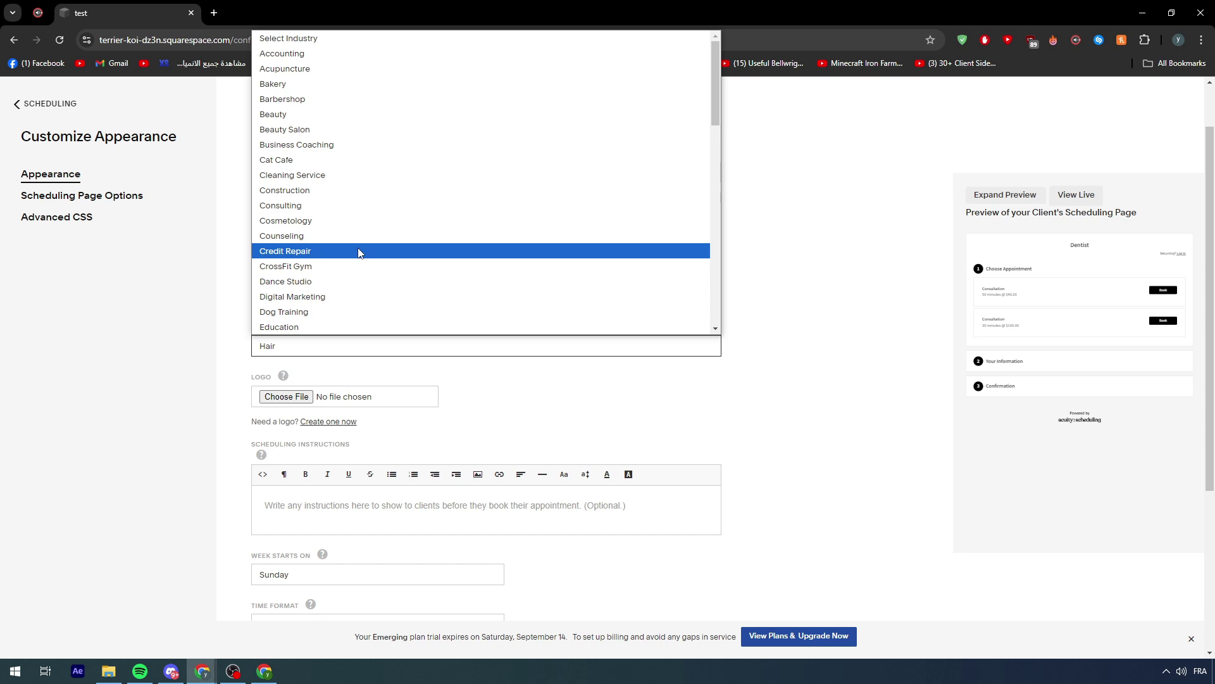
scroll(356, 251, down, 10)
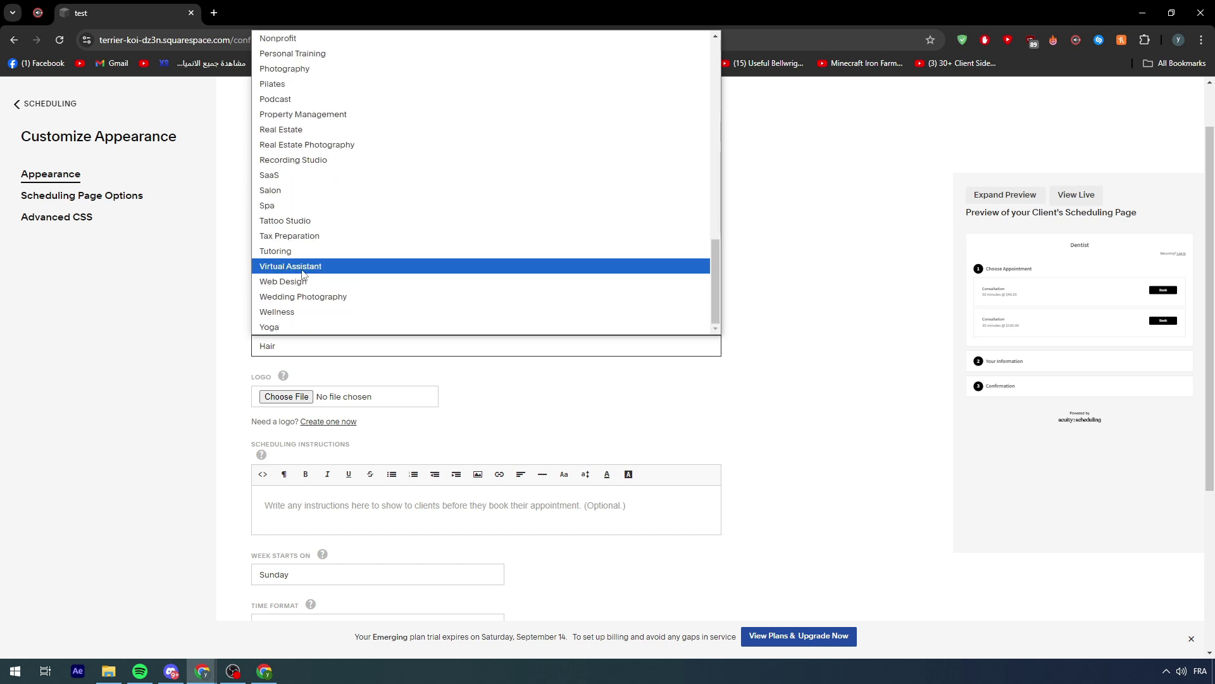
scroll(353, 195, up, 3)
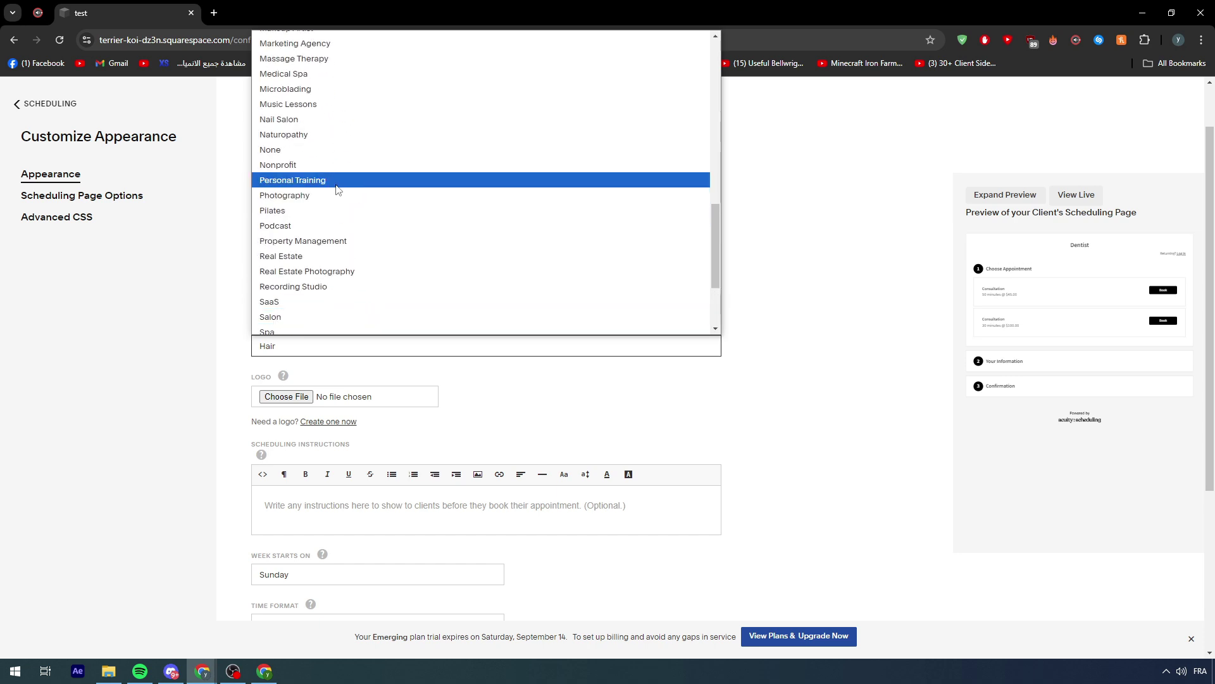
scroll(369, 190, up, 4)
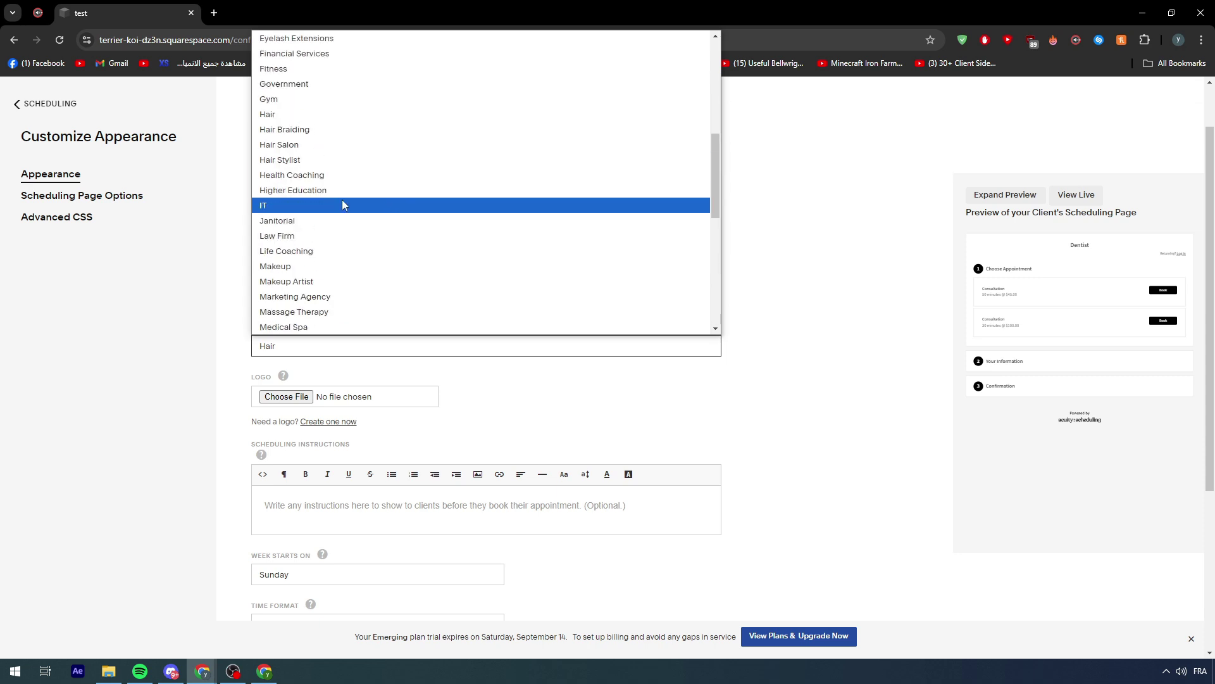
click(342, 175)
- Review the remaining appearance settings, save the customization and open the client's scheduling page
scroll(760, 361, down, 4)
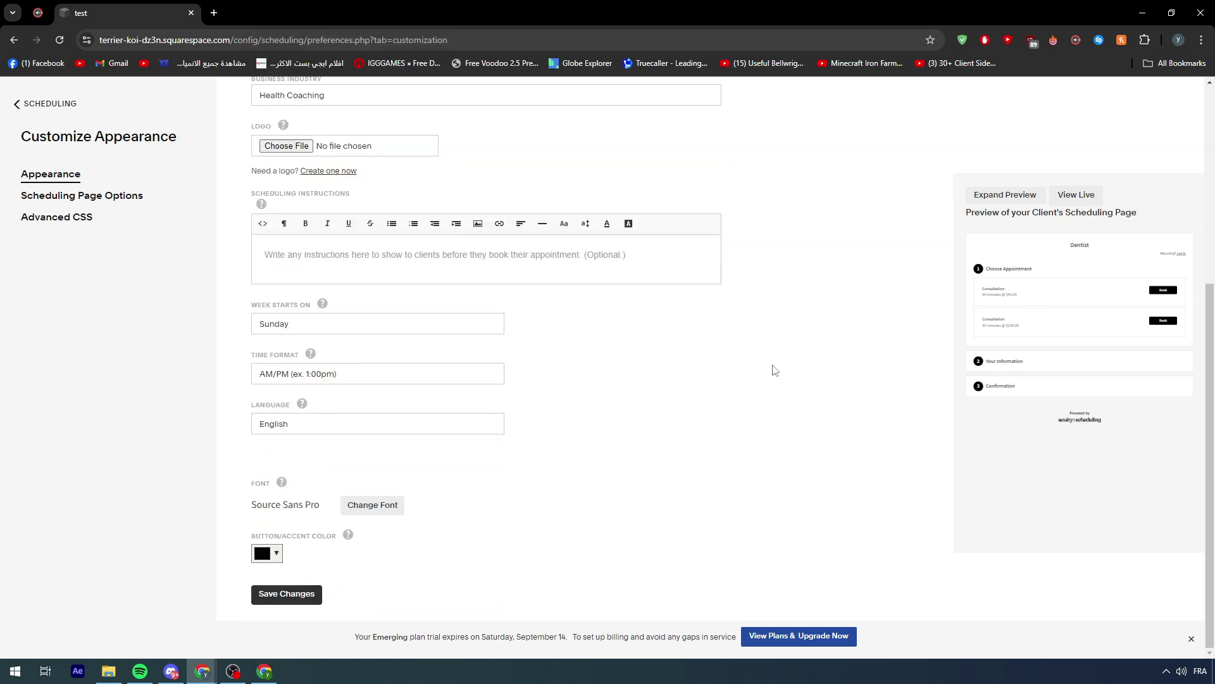
scroll(373, 169, up, 1)
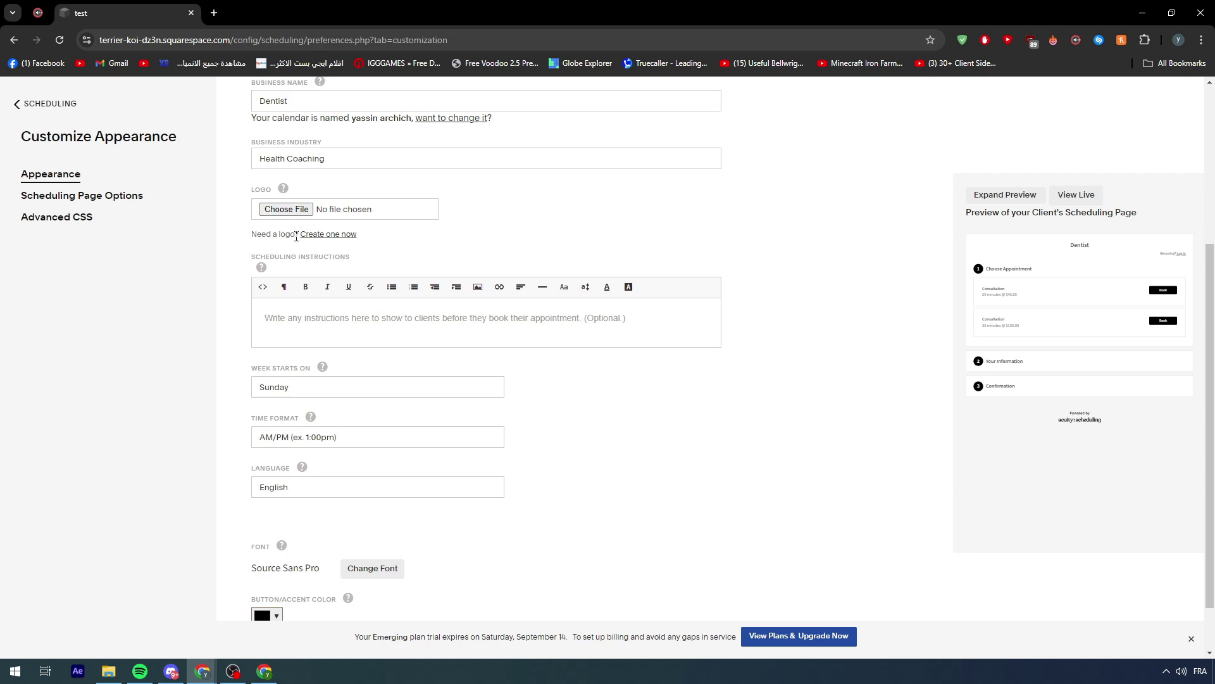
scroll(445, 203, up, 4)
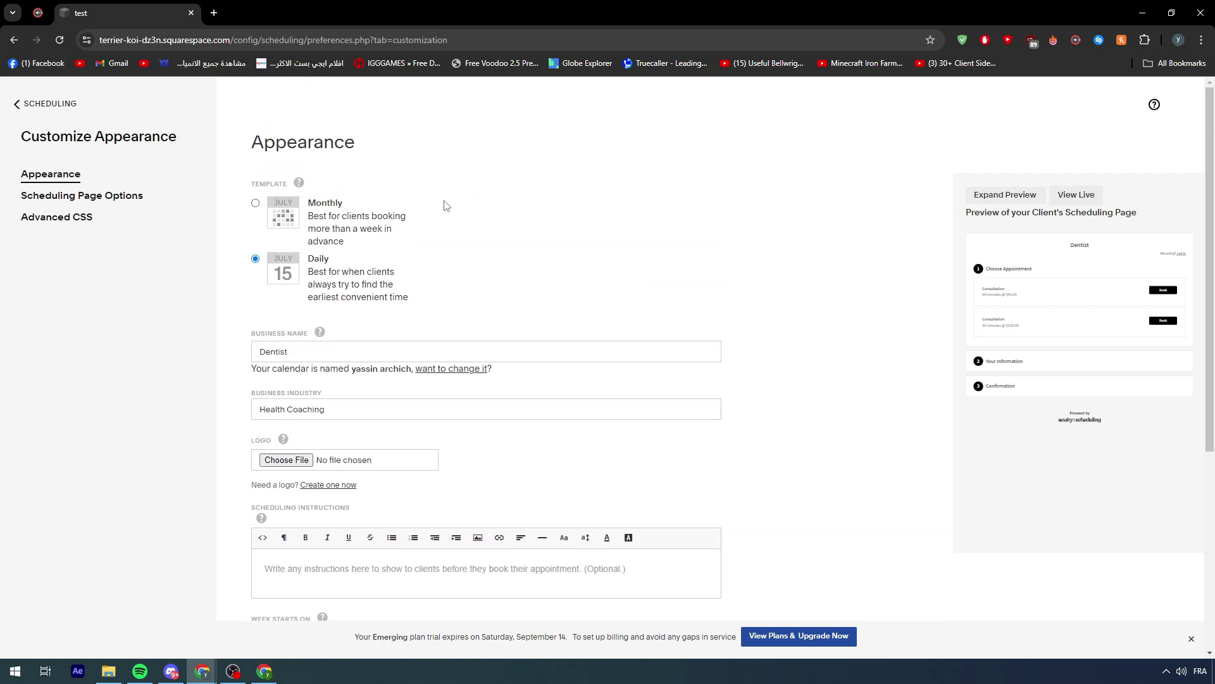
scroll(529, 258, down, 5)
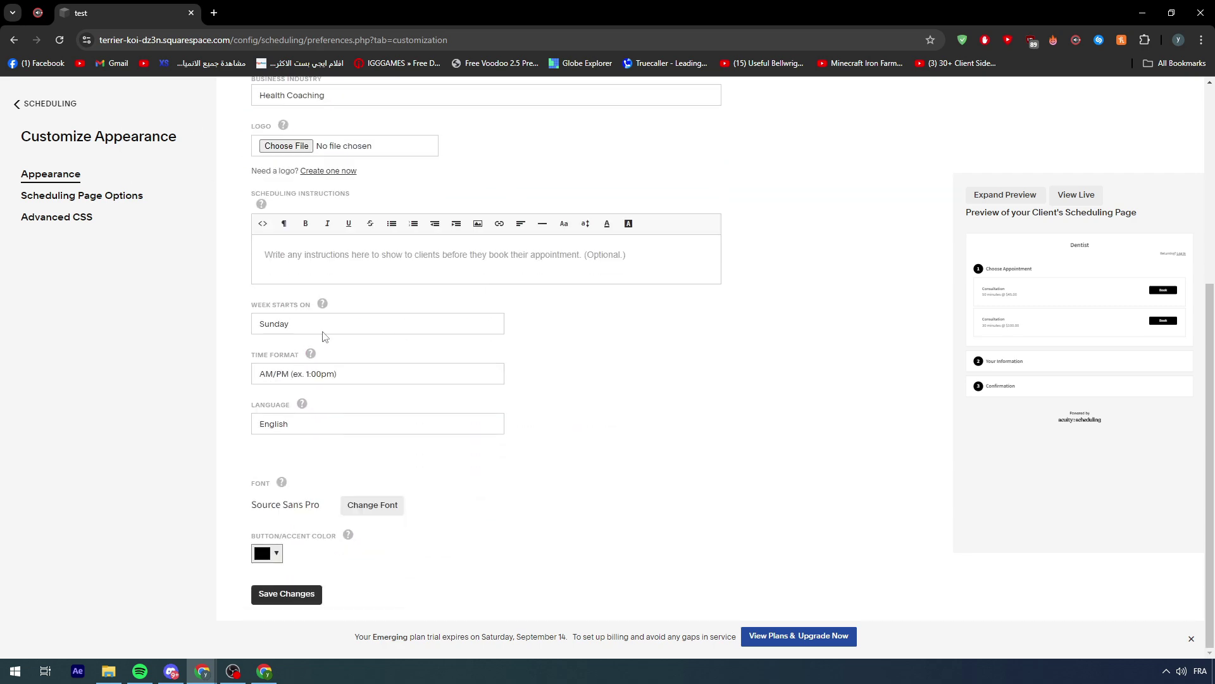
click(316, 261)
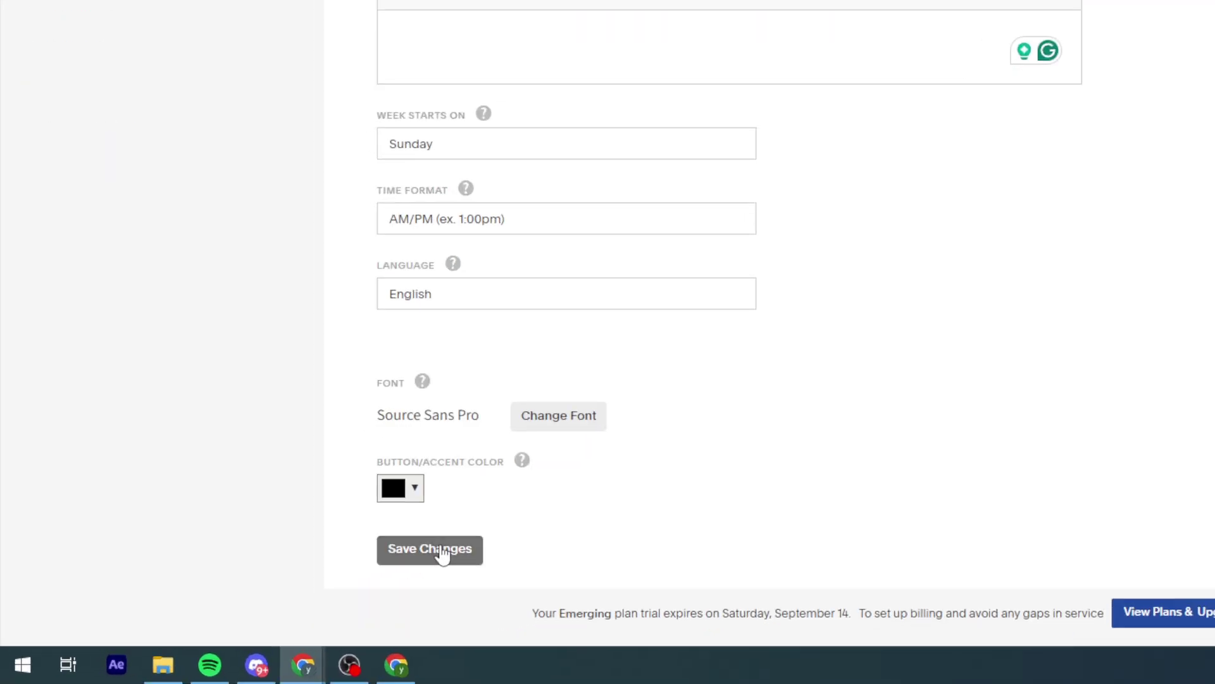
click(295, 593)
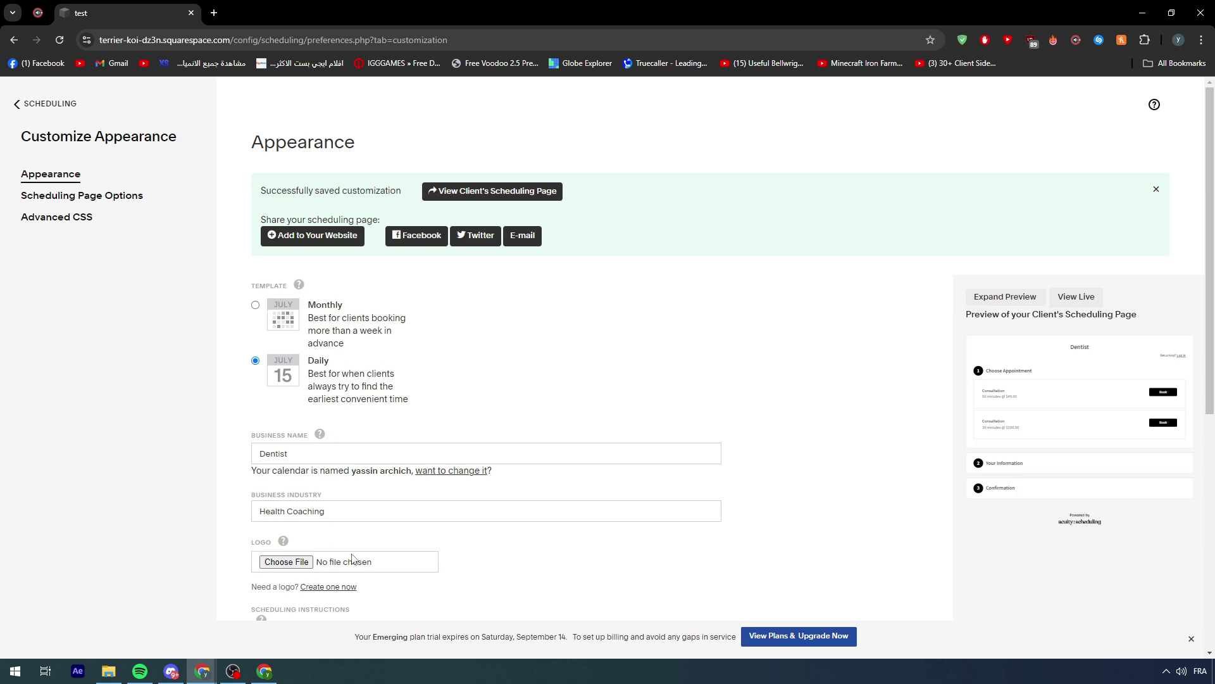
click(509, 196)
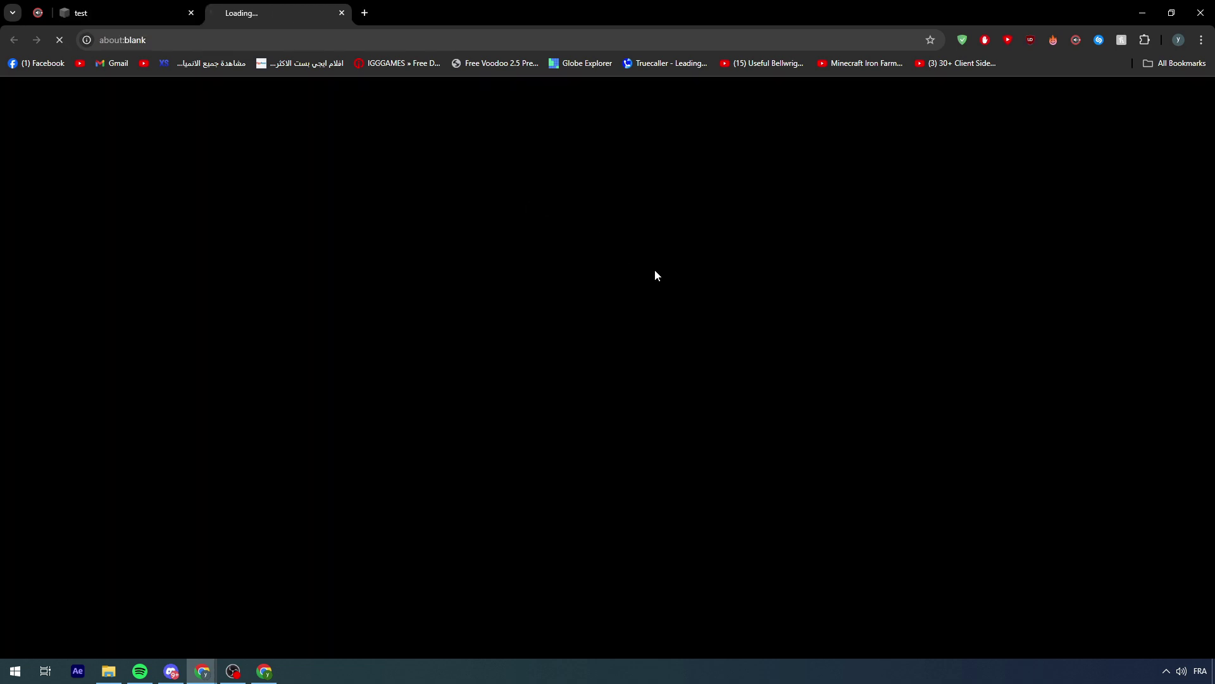